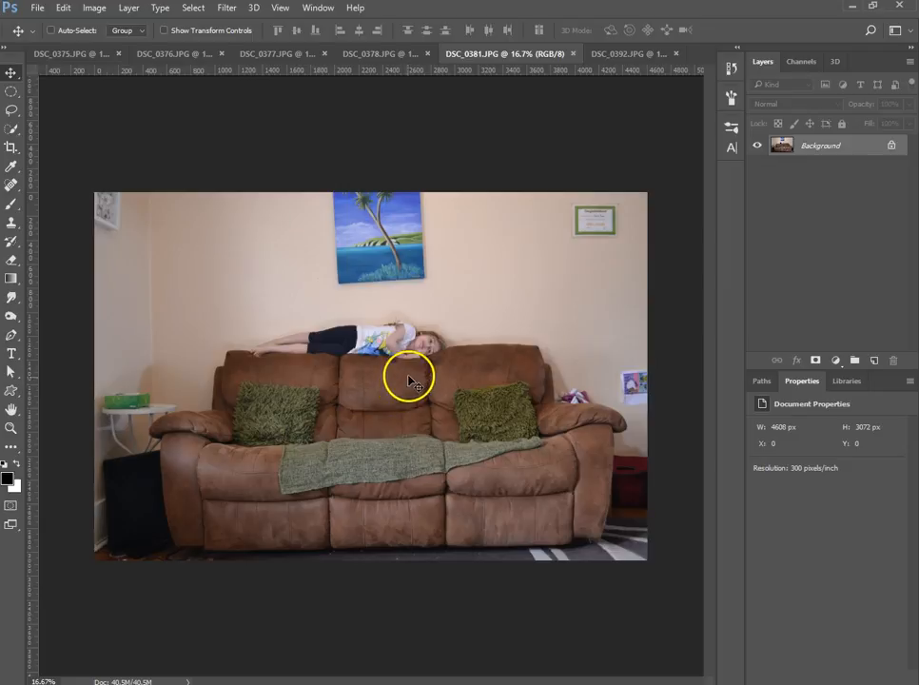
- Copy the DSC_0381 and DSC_0376 photos into DSC_0375 as separate new layers, closing each source file
drag(401, 390, 374, 347)
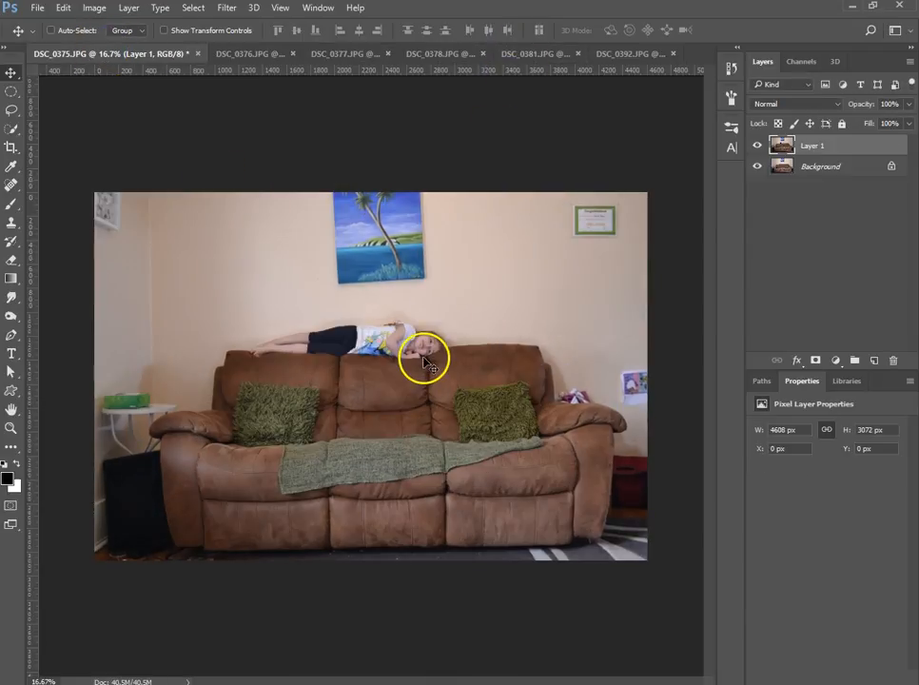
click(576, 55)
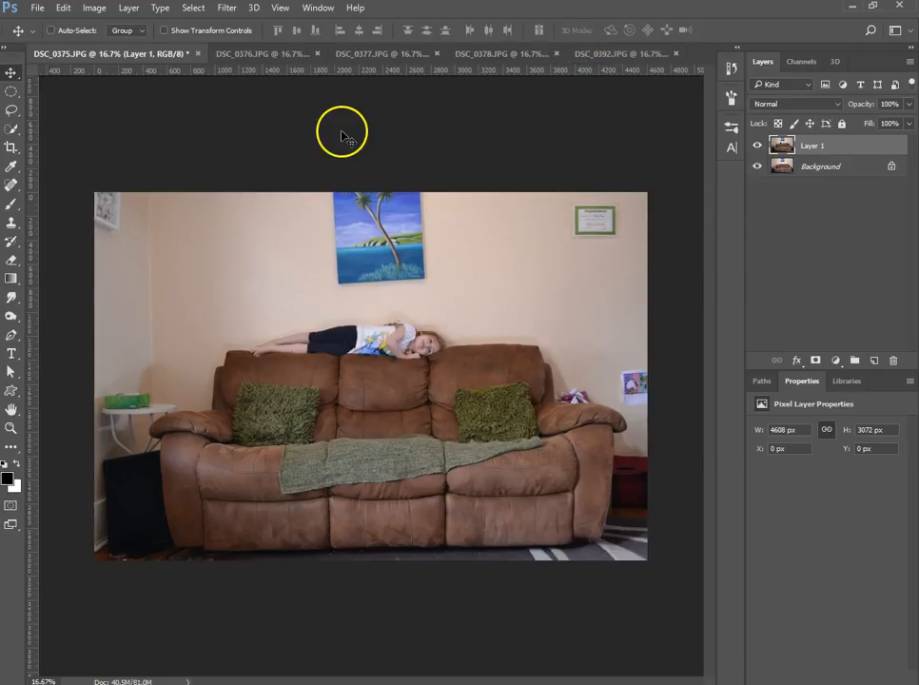
click(285, 55)
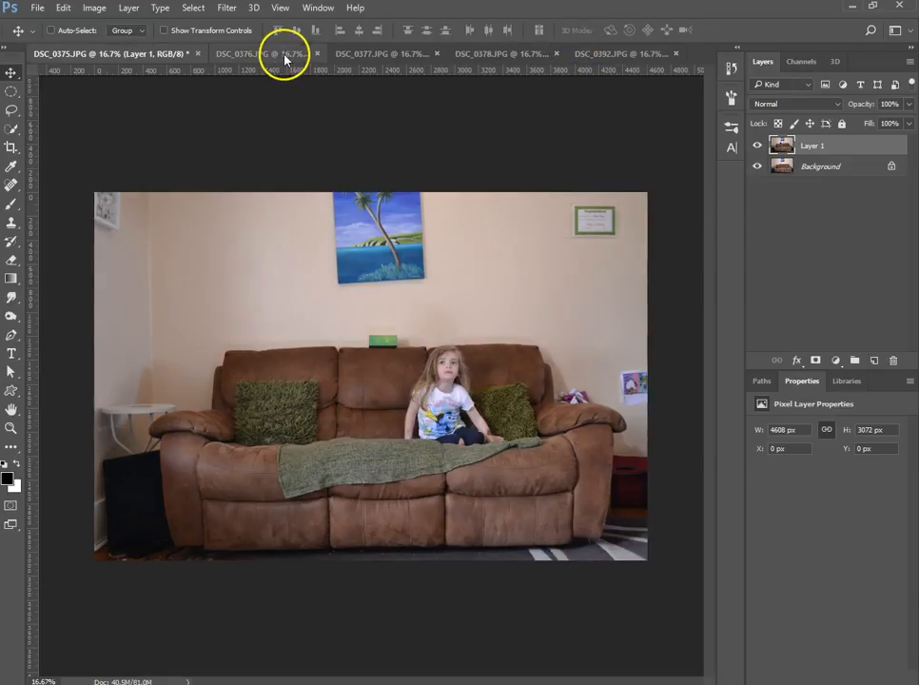
click(125, 55)
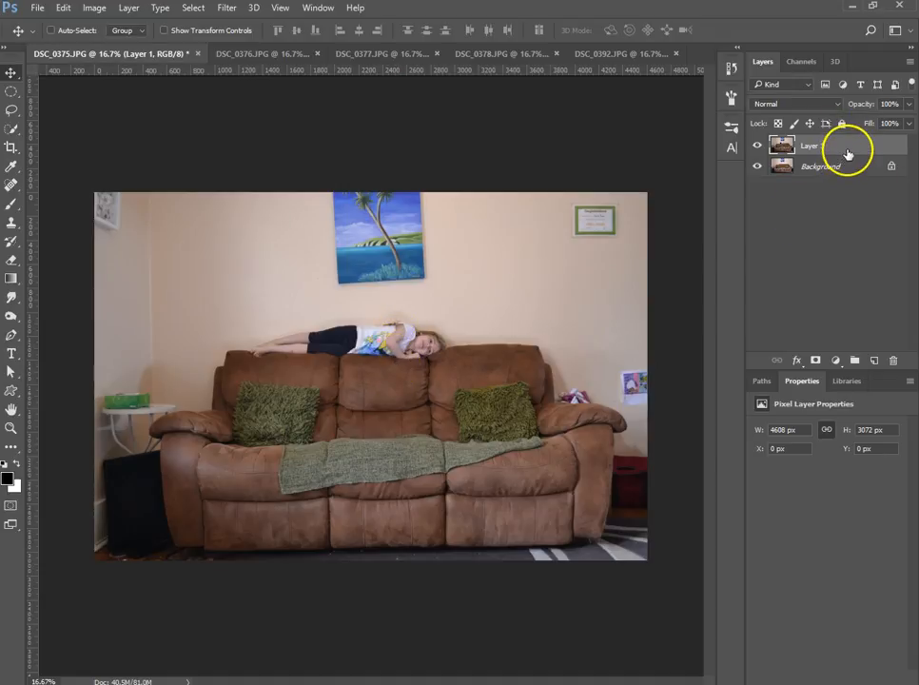
drag(836, 157, 317, 325)
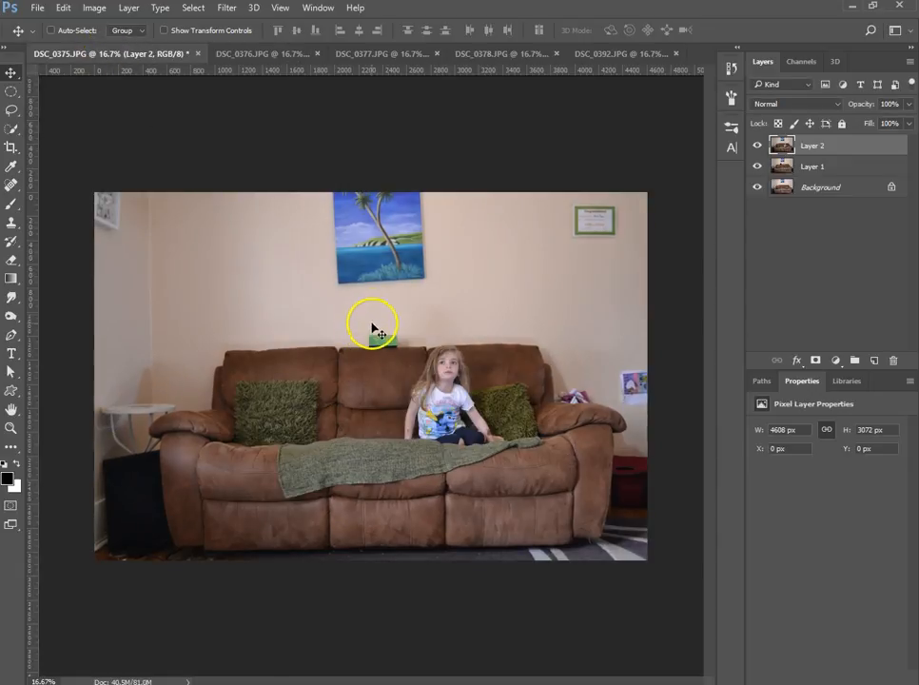
click(317, 53)
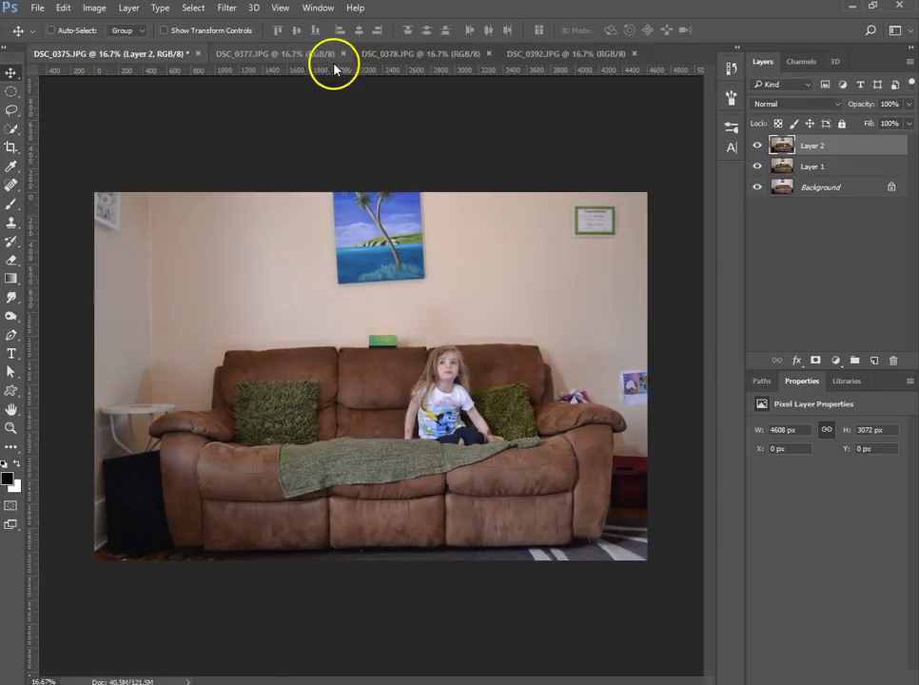
- Copy the DSC_0377 photo into DSC_0375 as a new layer and close the source file
click(330, 53)
drag(365, 390, 391, 388)
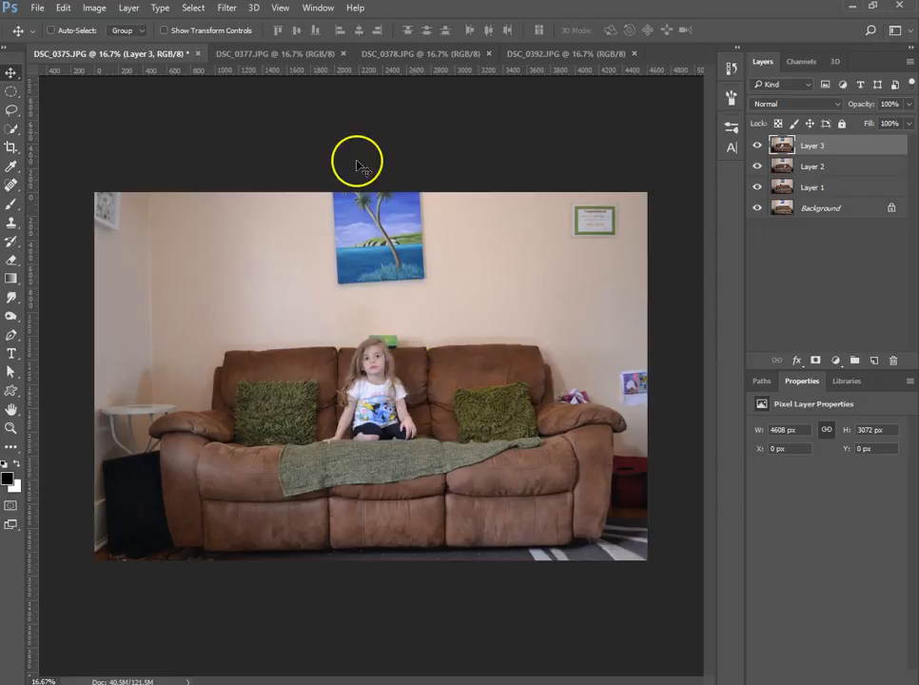
click(343, 55)
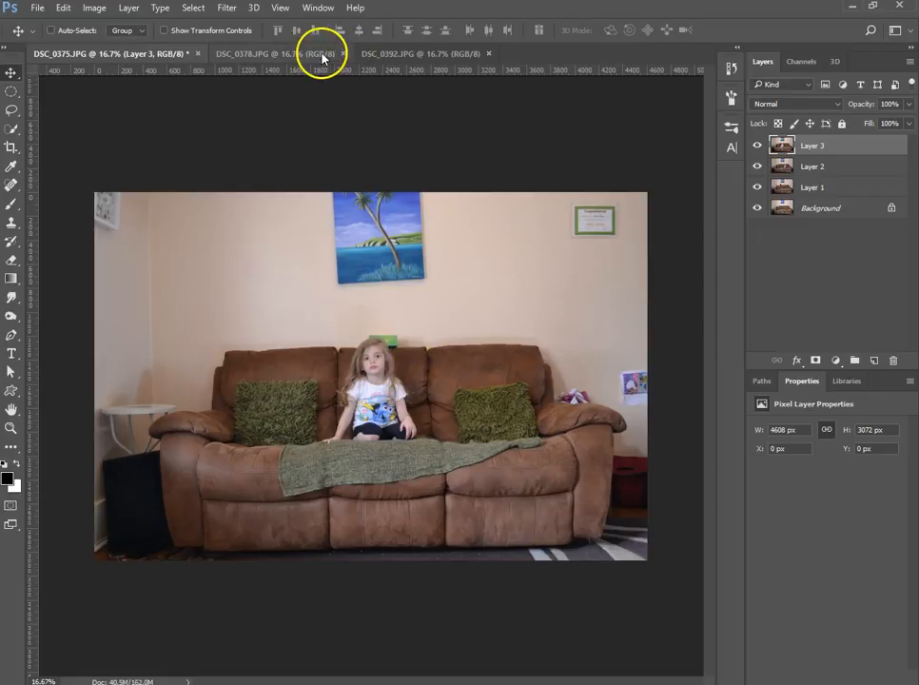
- Copy the DSC_0378 photo into DSC_0375 as a new layer, close its file, and copy the DSC_0392 photo in as another layer
click(322, 55)
drag(385, 402, 380, 370)
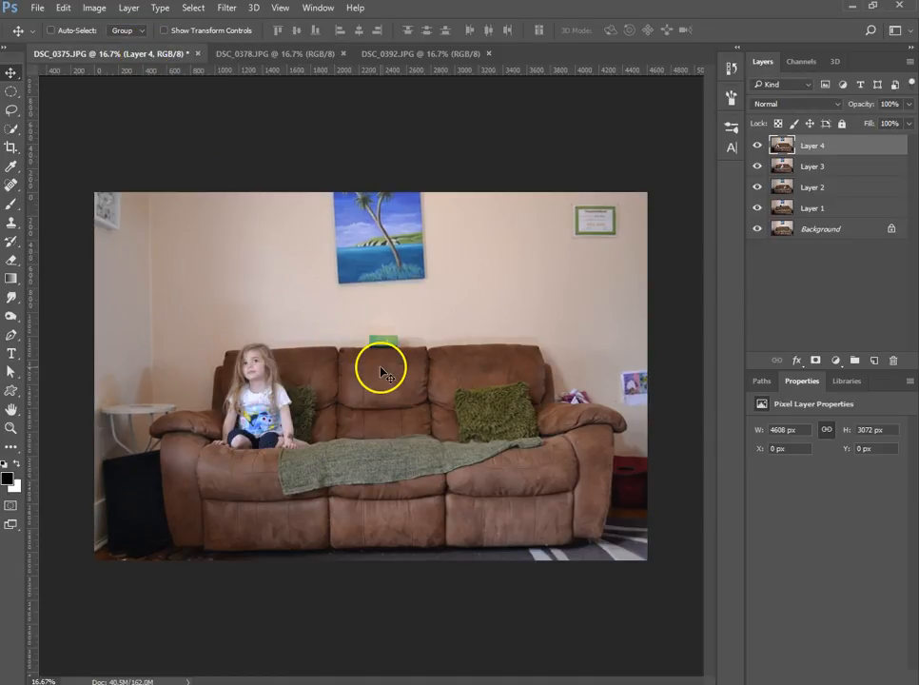
click(346, 54)
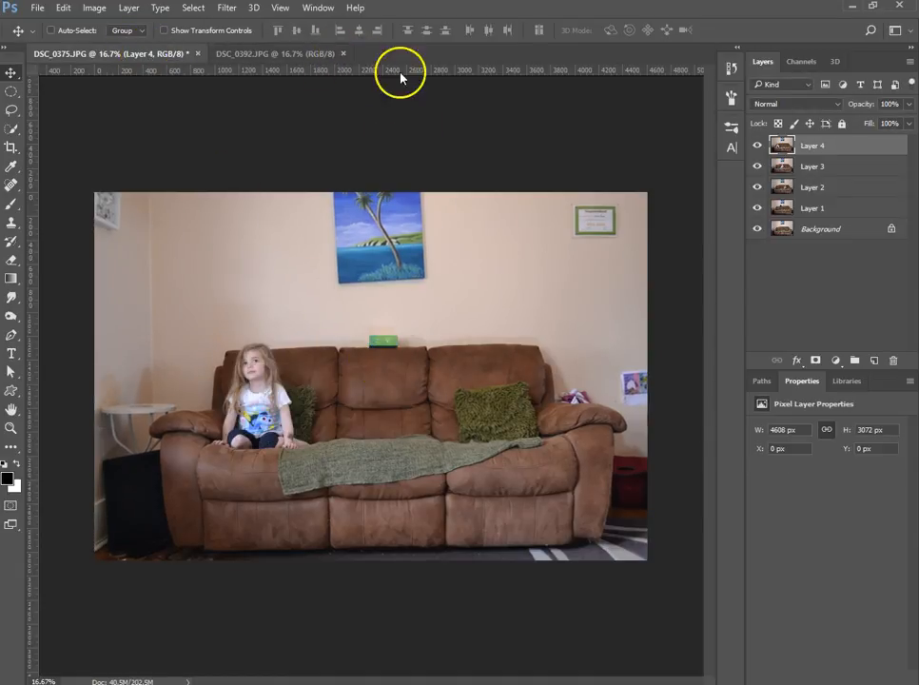
click(323, 54)
drag(424, 400, 355, 369)
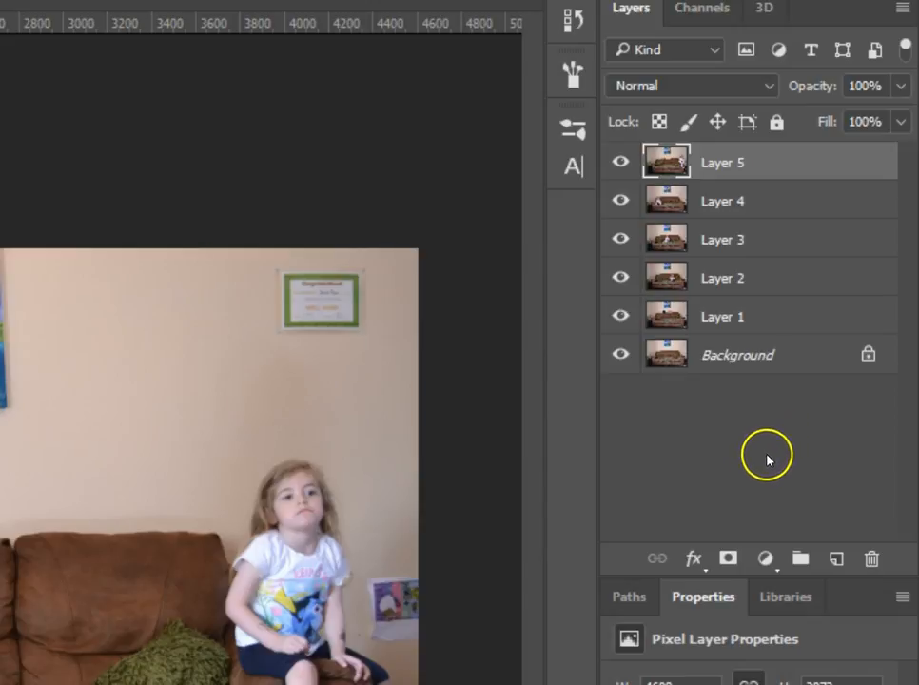
- Add a black, fully hiding layer mask to each of Layer 5, Layer 4, Layer 3, Layer 2 and Layer 1
alt+click(728, 558)
click(753, 201)
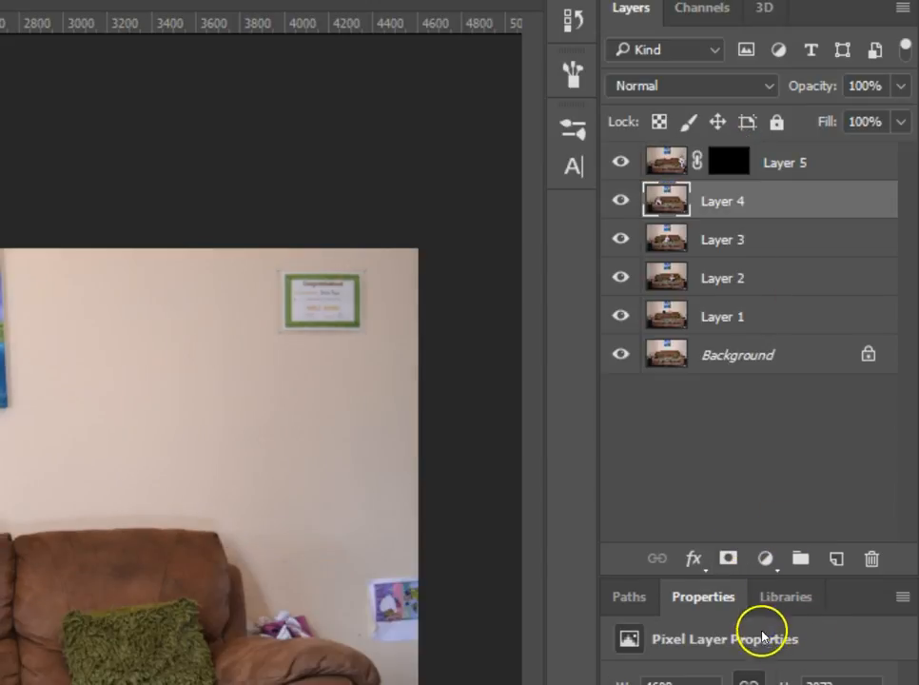
alt+click(728, 558)
click(759, 240)
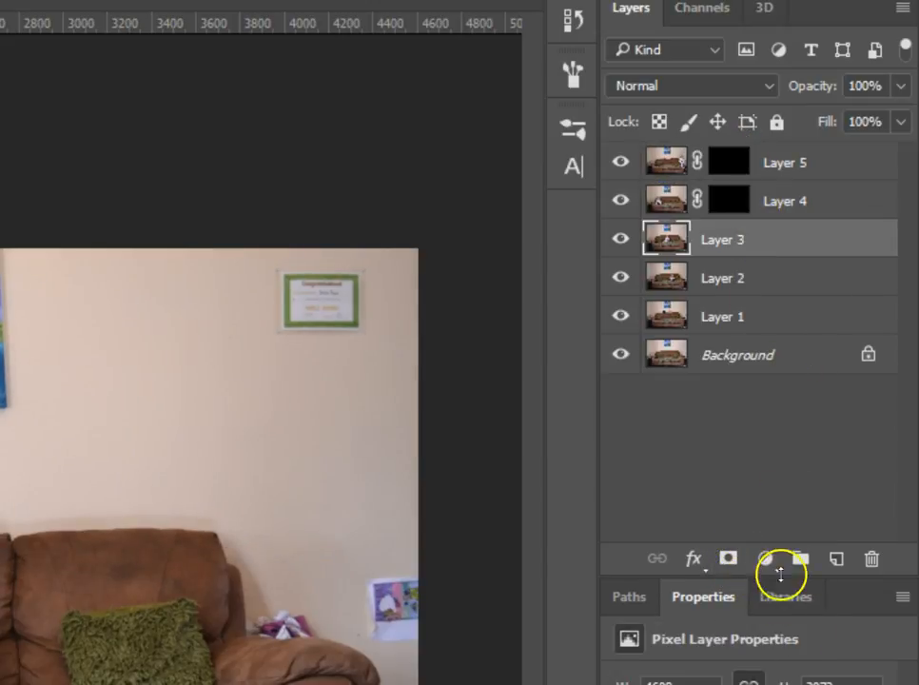
alt+click(727, 558)
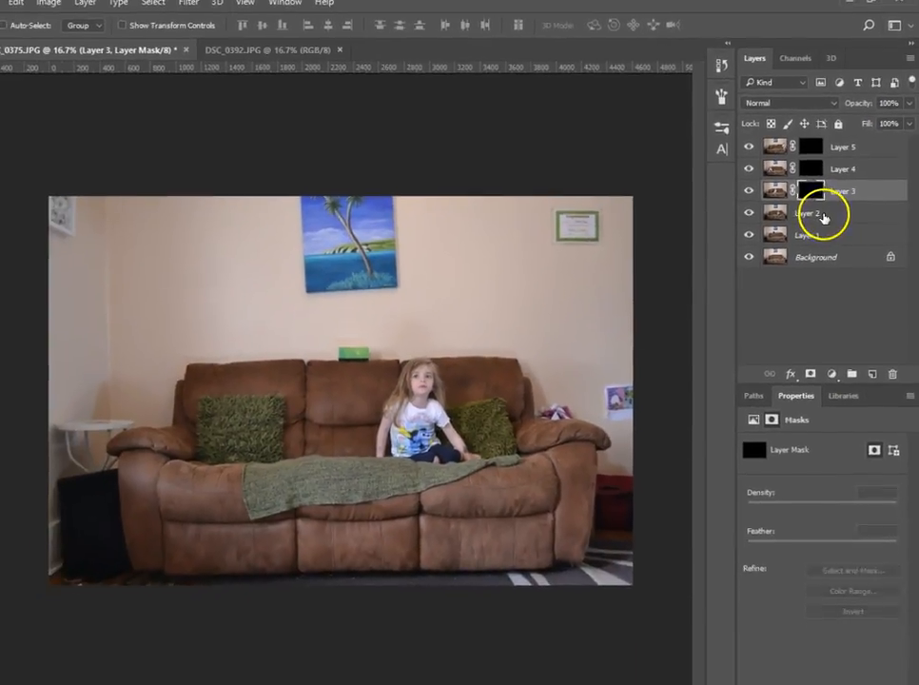
click(759, 279)
alt+click(820, 360)
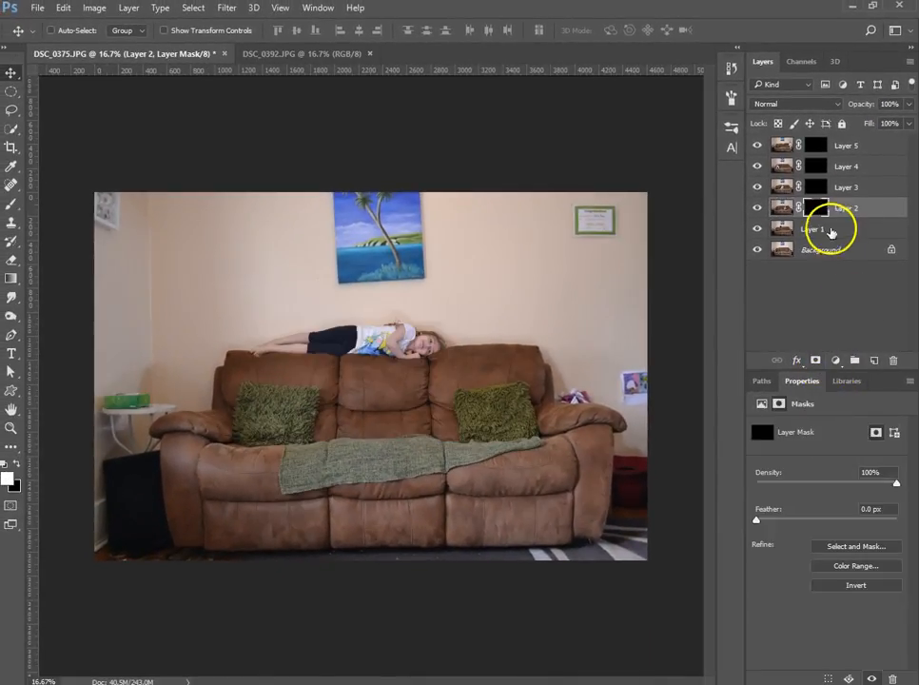
click(830, 230)
alt+click(815, 360)
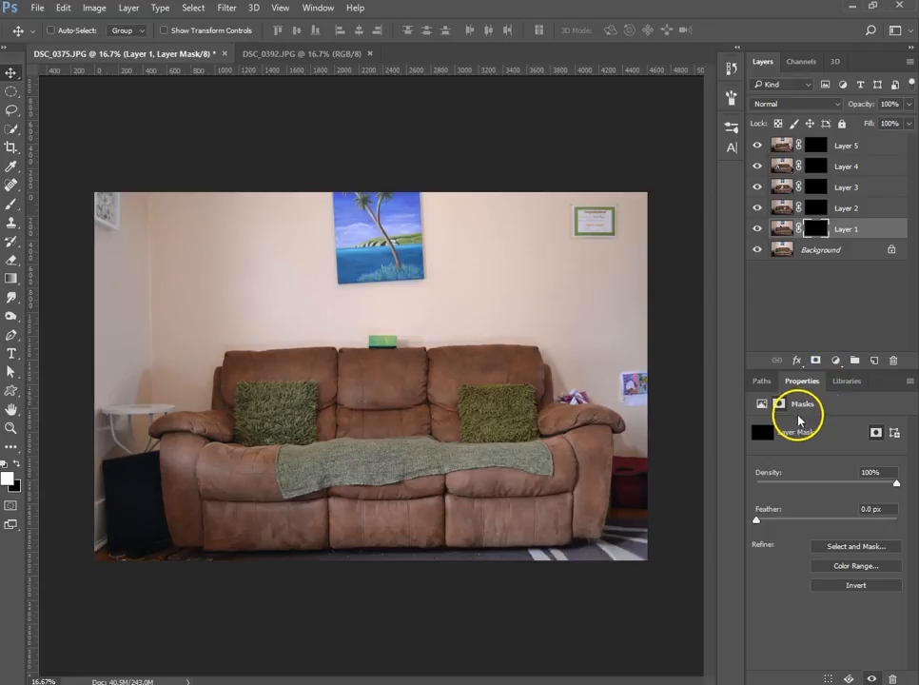
- Hide Layers 5, 4, 3 and 2, and invert the mask of Layer 1 to white
key(ctrl)
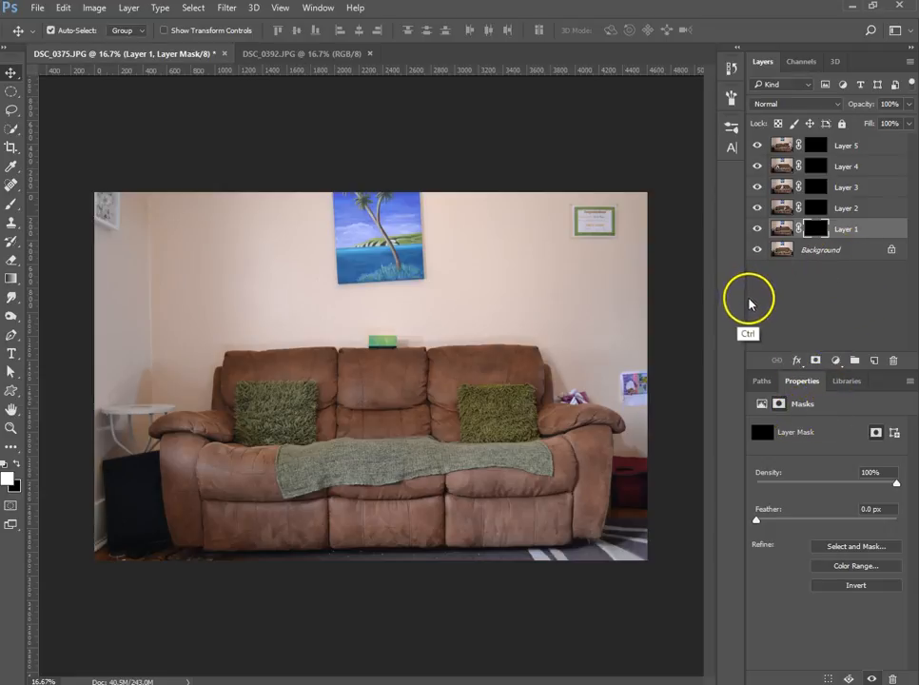
key(ctrl+plus)
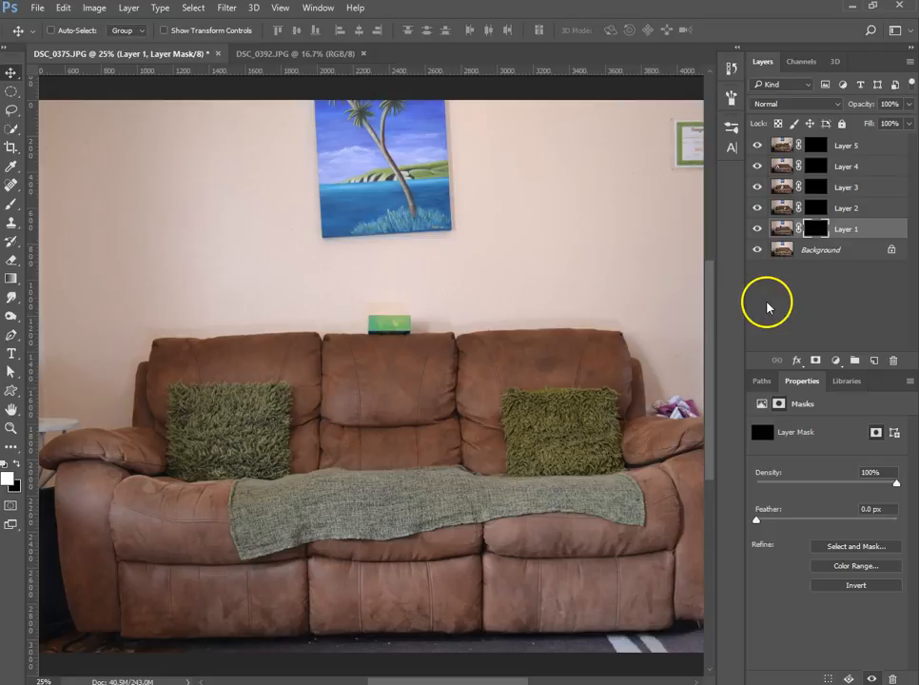
key(ctrl+equal)
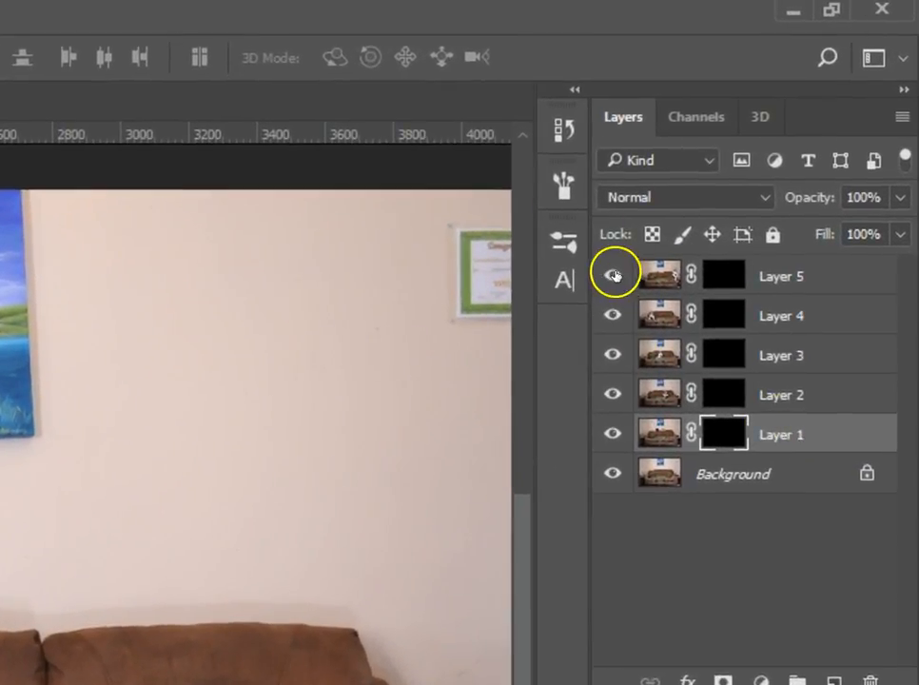
click(613, 276)
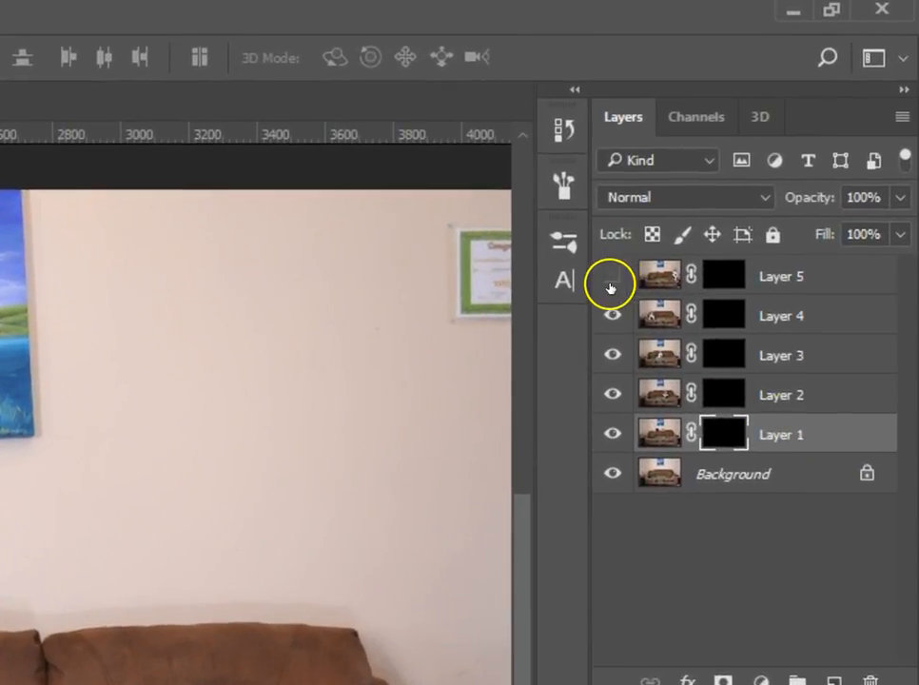
click(613, 316)
click(613, 355)
click(613, 394)
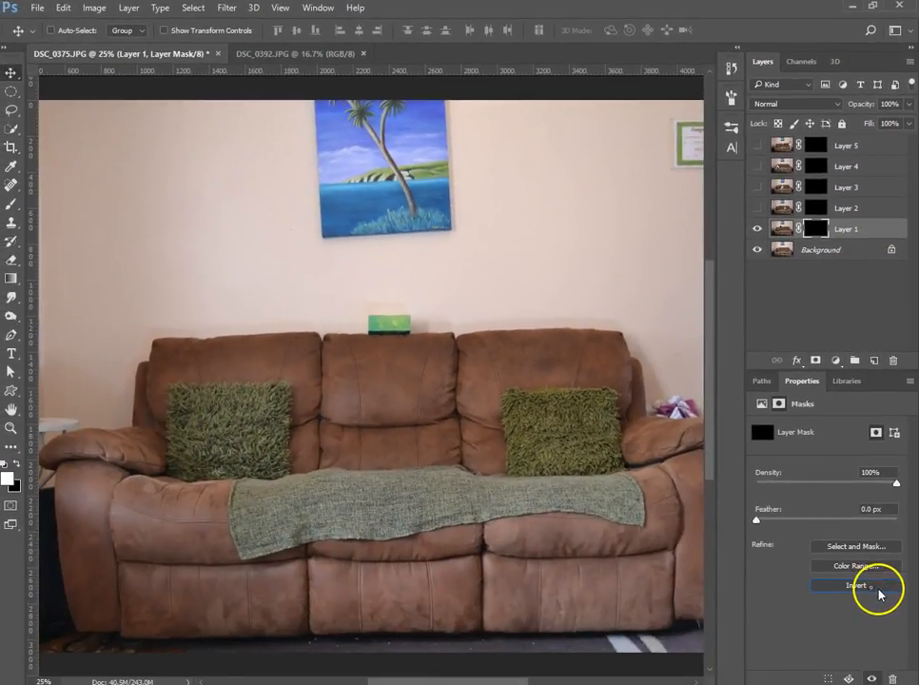
click(877, 590)
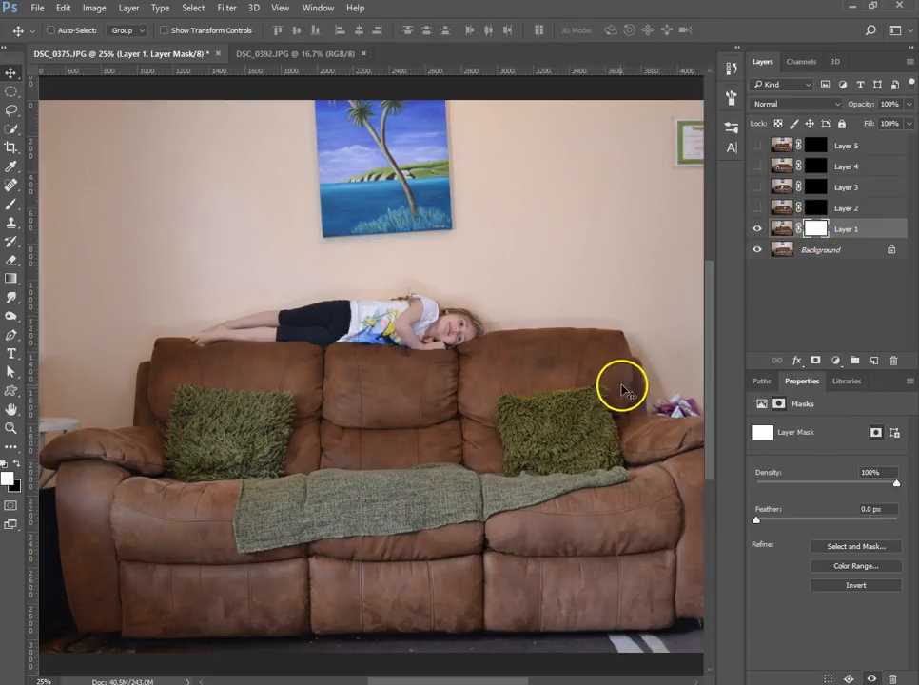
- Paint black with a 200 px soft brush over the girl lying on the sofa back in Layer 1's mask, and invert the mask
key(b)
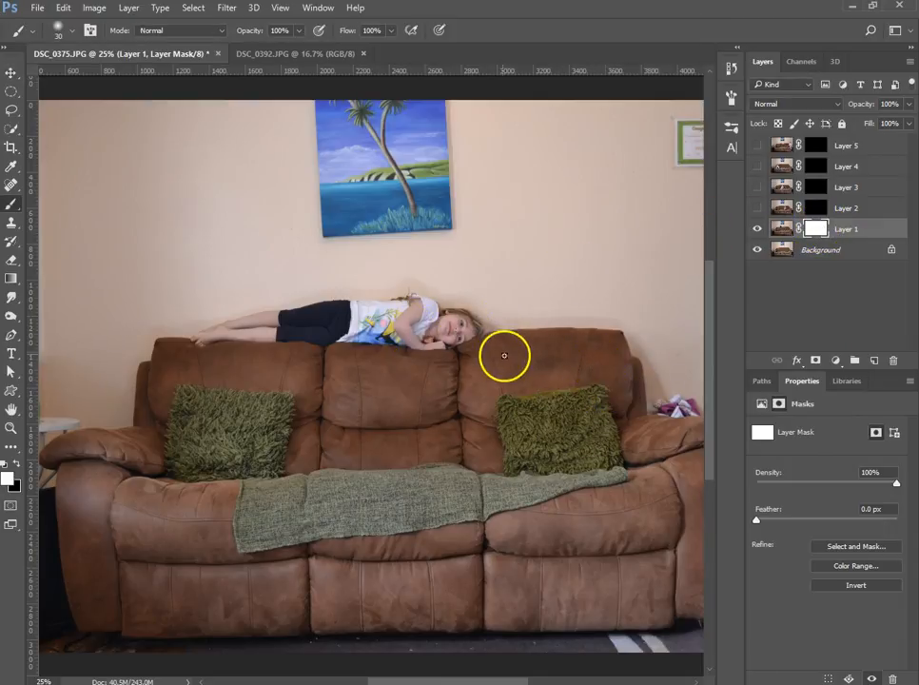
key(b)
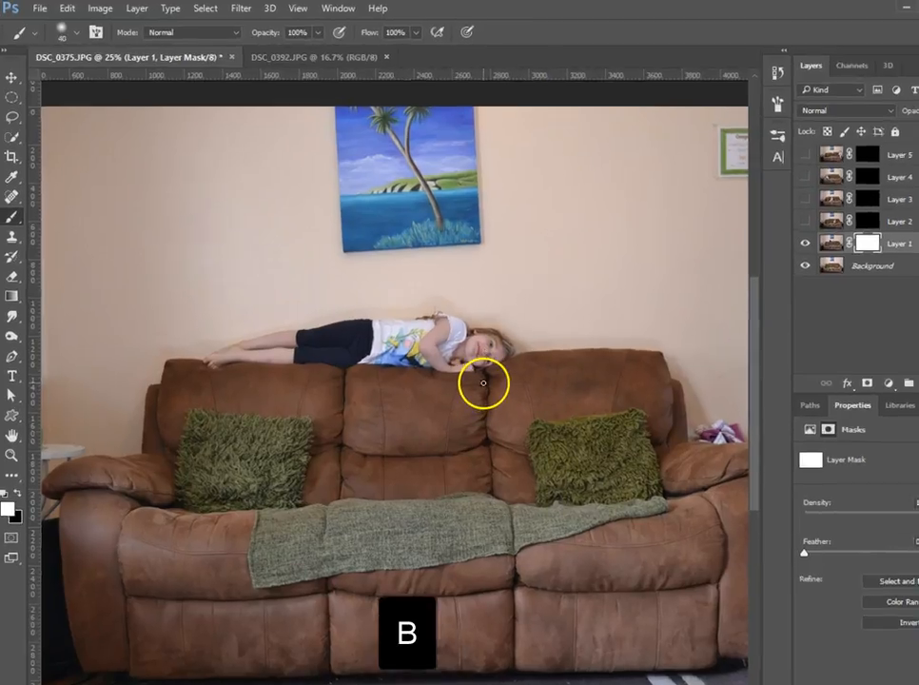
key(bracketright)
key(bracketright)
key(bracketright)
key(bracketright)
key(bracketright)
key(bracketright)
key(bracketright)
key(bracketright)
key(bracketright)
key(bracketright)
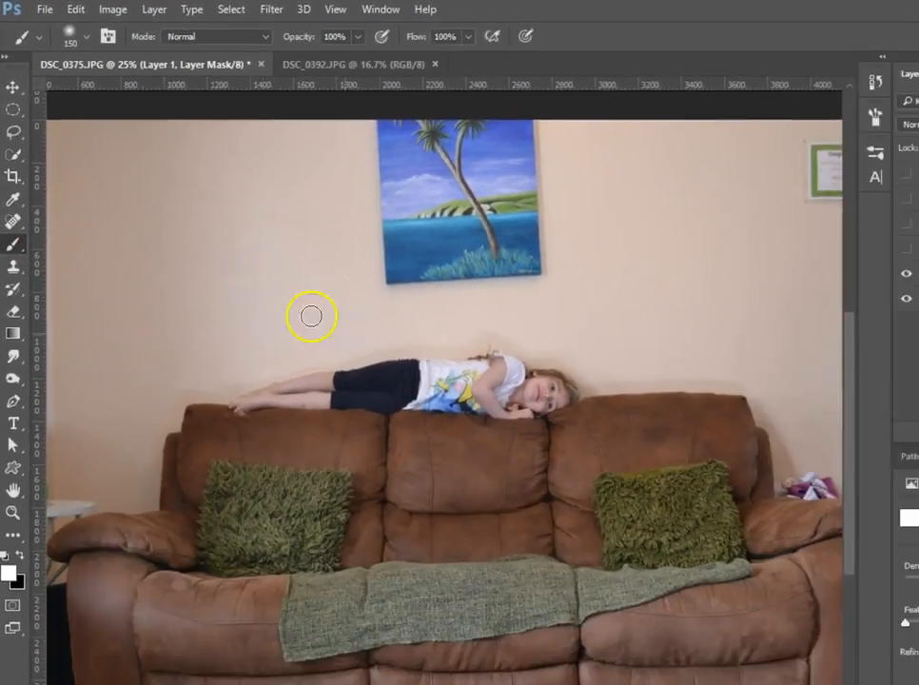
key(bracketright)
key(bracketright)
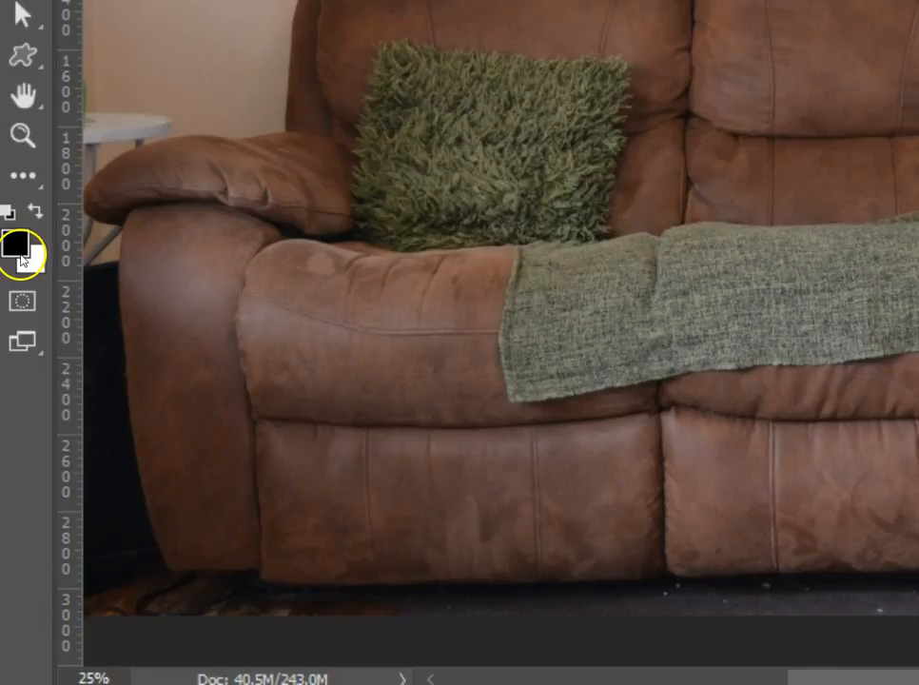
key(x)
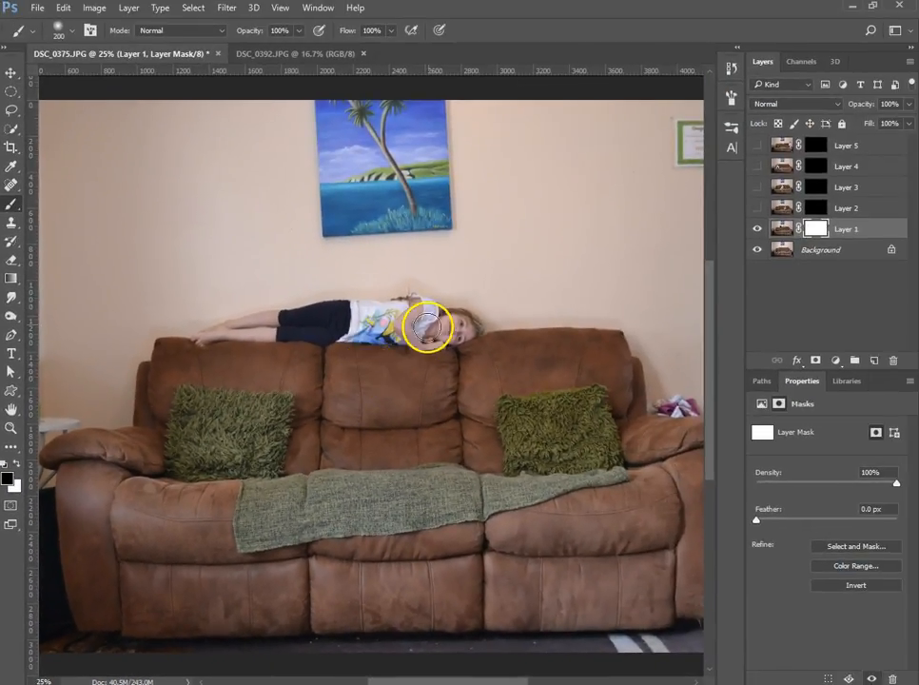
mouse_move(459, 324)
mouse_down()
mouse_move(443, 323)
mouse_move(466, 329)
mouse_move(412, 328)
mouse_move(425, 310)
mouse_move(369, 318)
mouse_move(383, 334)
mouse_move(339, 325)
mouse_move(361, 303)
mouse_move(299, 322)
mouse_move(197, 330)
mouse_move(254, 323)
mouse_move(330, 330)
mouse_move(285, 336)
mouse_up()
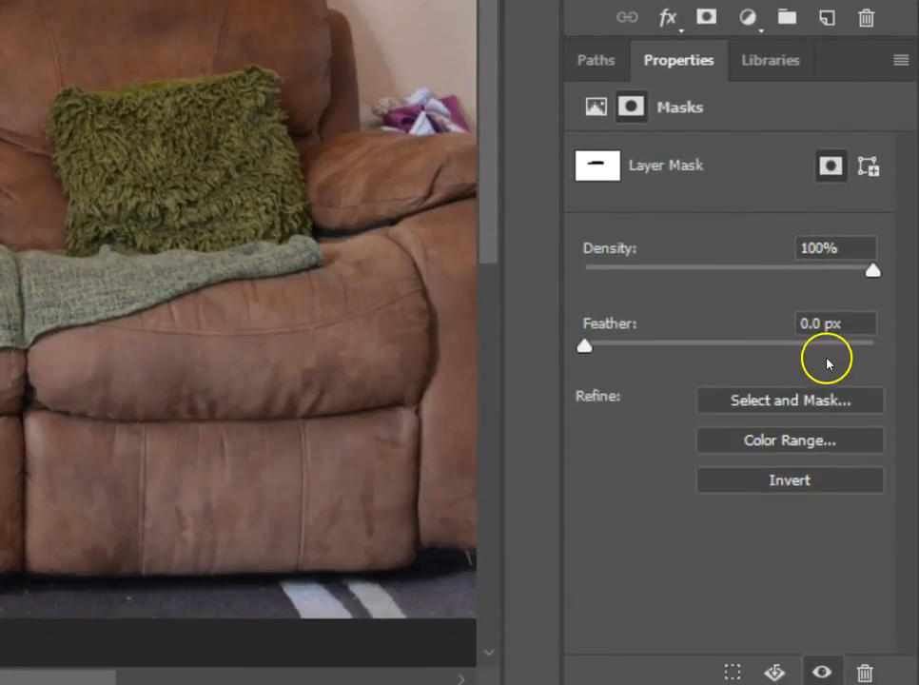
click(803, 484)
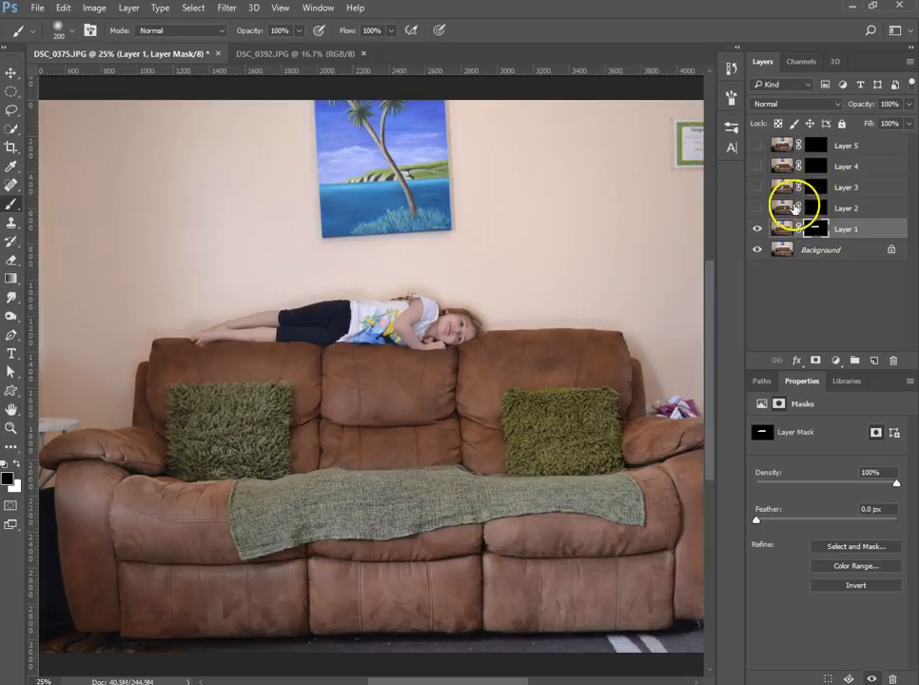
- Show Layer 2 and invert its layer mask to white
click(758, 209)
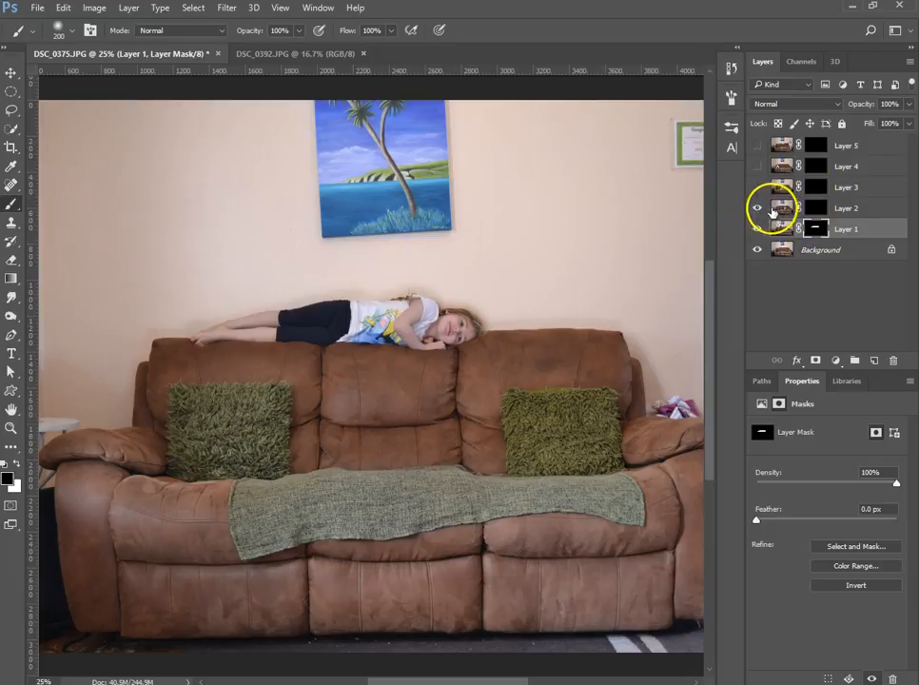
click(828, 210)
click(817, 211)
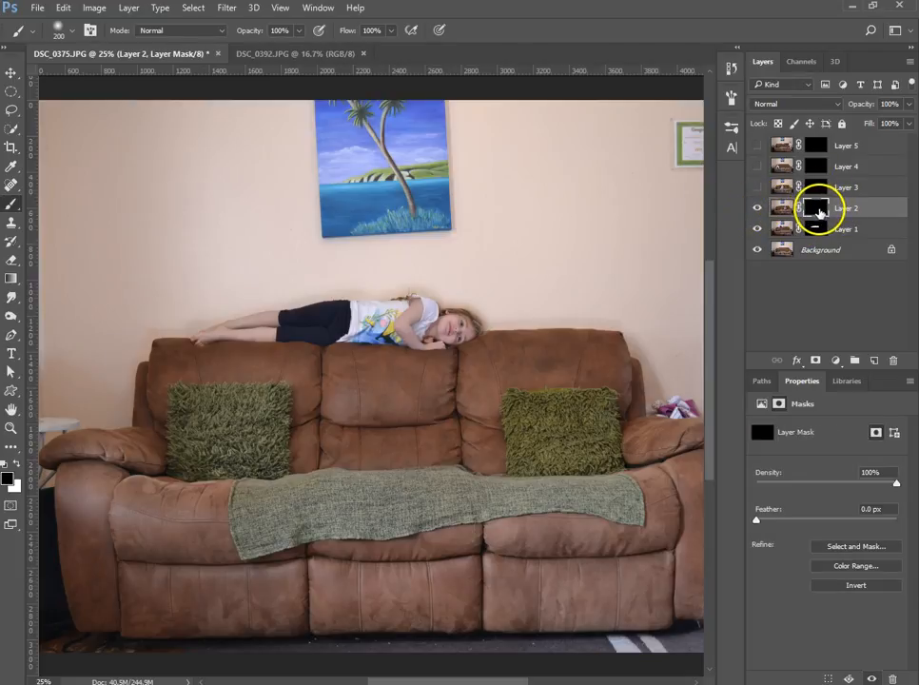
click(861, 586)
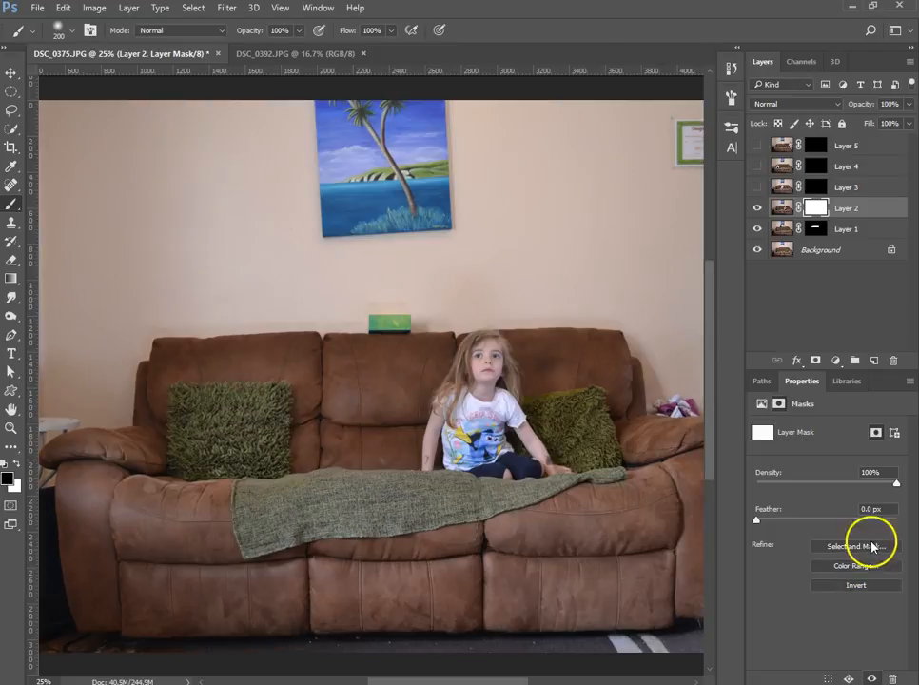
- Paint black over the seated girl in Layer 2's mask, and invert the mask so only she shows from that layer
click(486, 373)
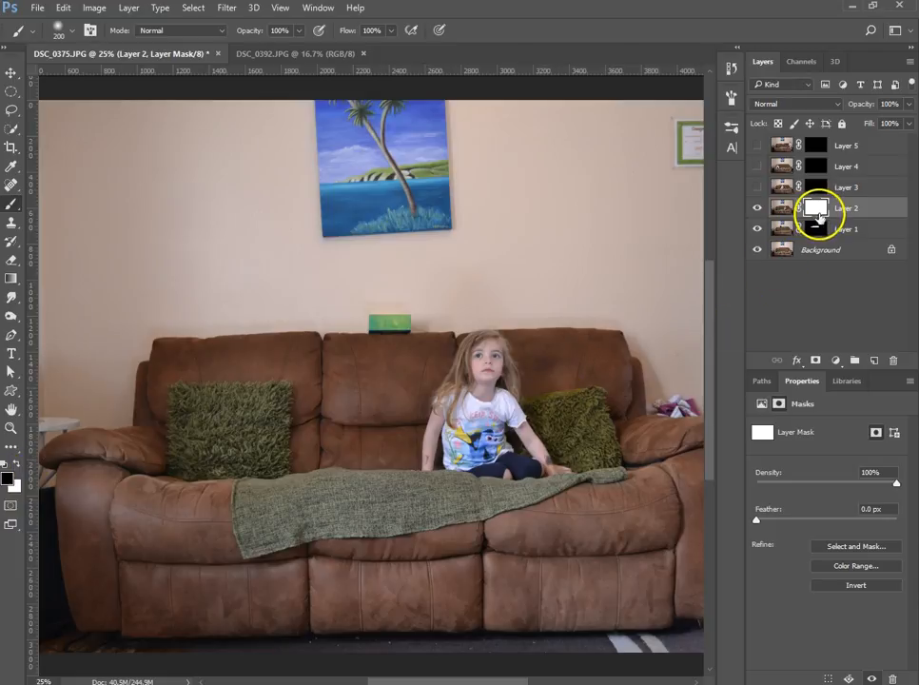
mouse_move(477, 351)
mouse_down()
mouse_move(461, 415)
mouse_move(443, 421)
mouse_move(436, 458)
mouse_move(524, 475)
mouse_move(556, 469)
mouse_move(506, 405)
mouse_move(517, 392)
mouse_move(501, 369)
mouse_move(493, 417)
mouse_move(510, 423)
mouse_move(494, 448)
mouse_move(436, 462)
mouse_move(457, 379)
mouse_move(473, 409)
mouse_move(517, 418)
mouse_move(552, 466)
mouse_up()
mouse_move(561, 467)
mouse_down()
mouse_move(512, 434)
mouse_move(521, 385)
mouse_move(501, 370)
mouse_move(475, 383)
mouse_move(483, 398)
mouse_move(509, 373)
mouse_move(480, 334)
mouse_up()
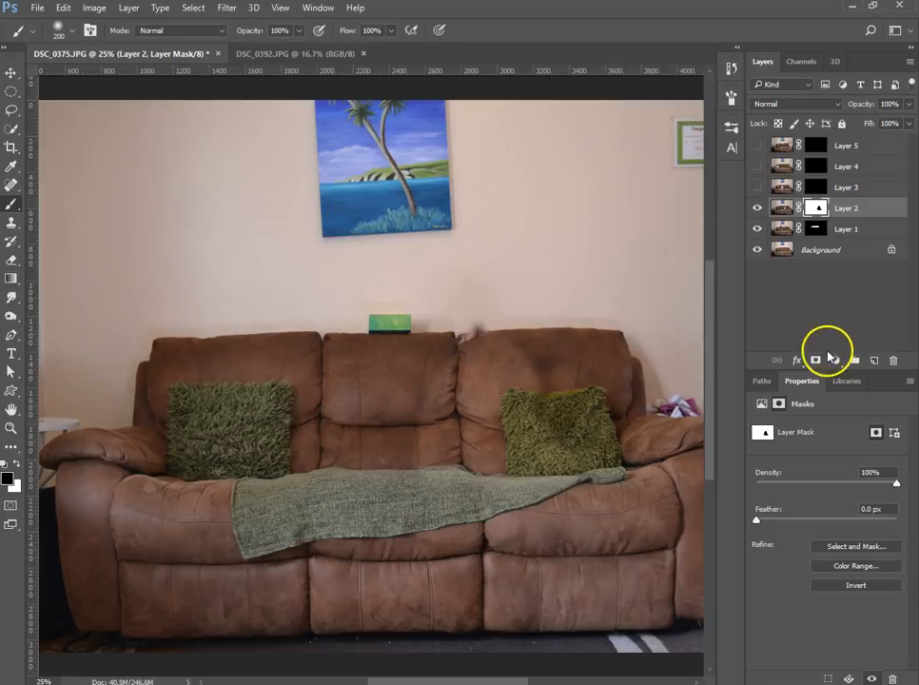
click(859, 586)
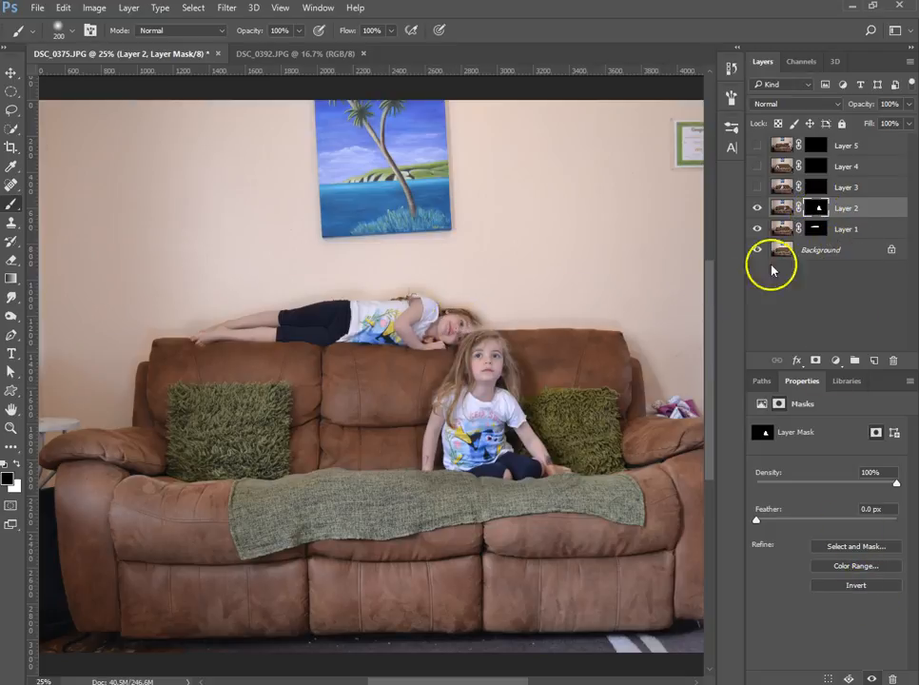
- Paint black with a 60 px brush on Layer 2's mask where the seated girl's head meets the lying girl's head
key(ctrl+plus)
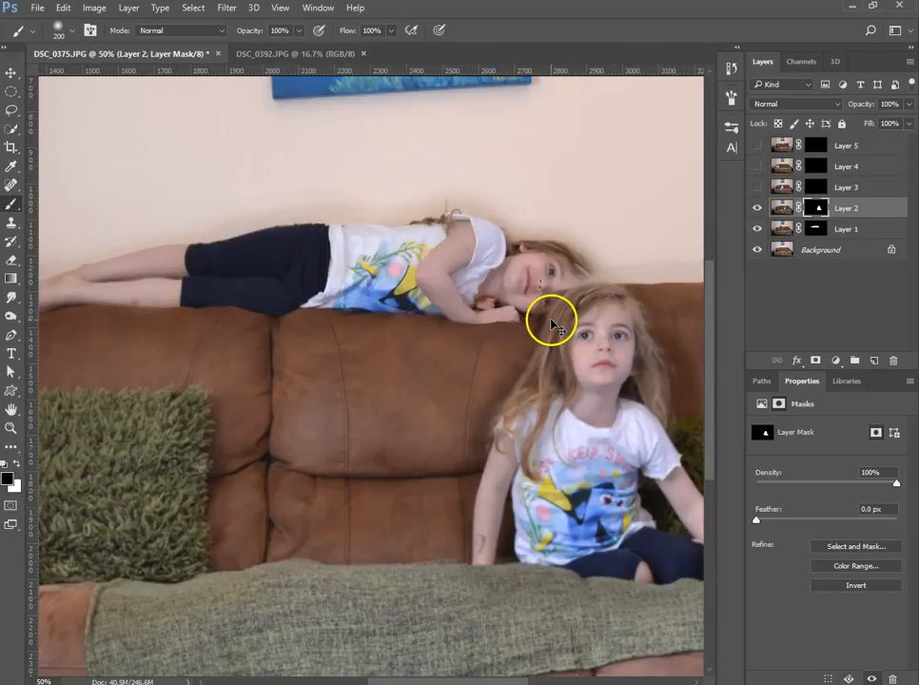
drag(578, 280, 516, 321)
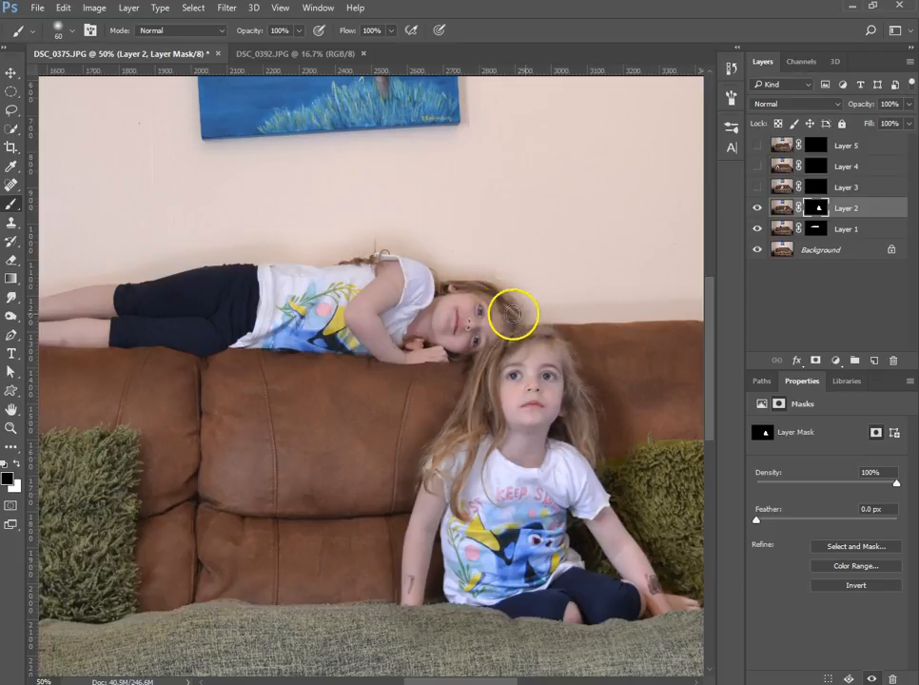
key(ctrl+0)
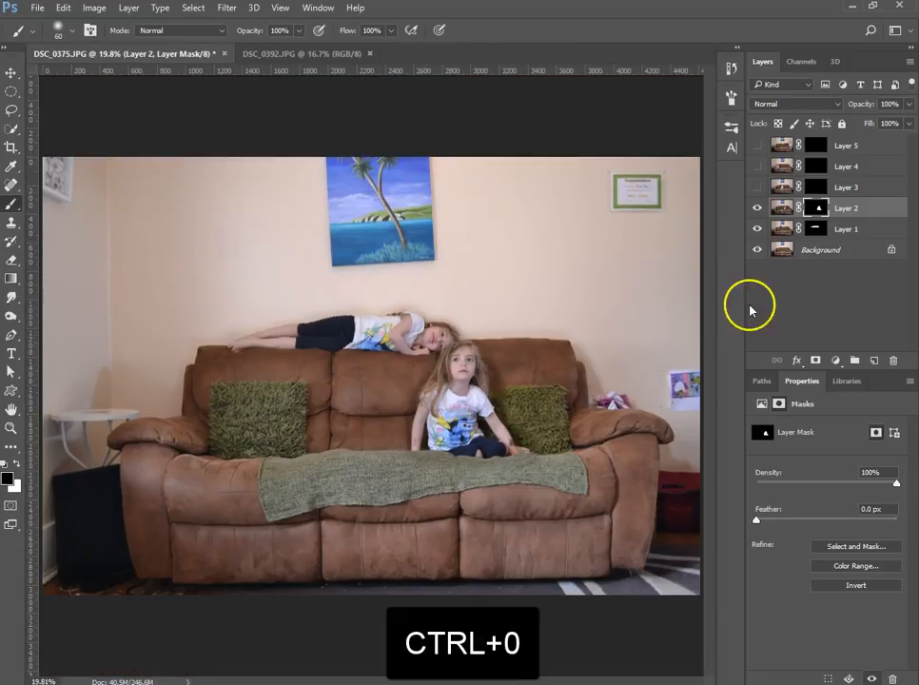
- Show Layer 3 and mask it to reveal only the girl on the middle seat, inverting the mask before and after painting black at 175 px
click(757, 187)
click(816, 187)
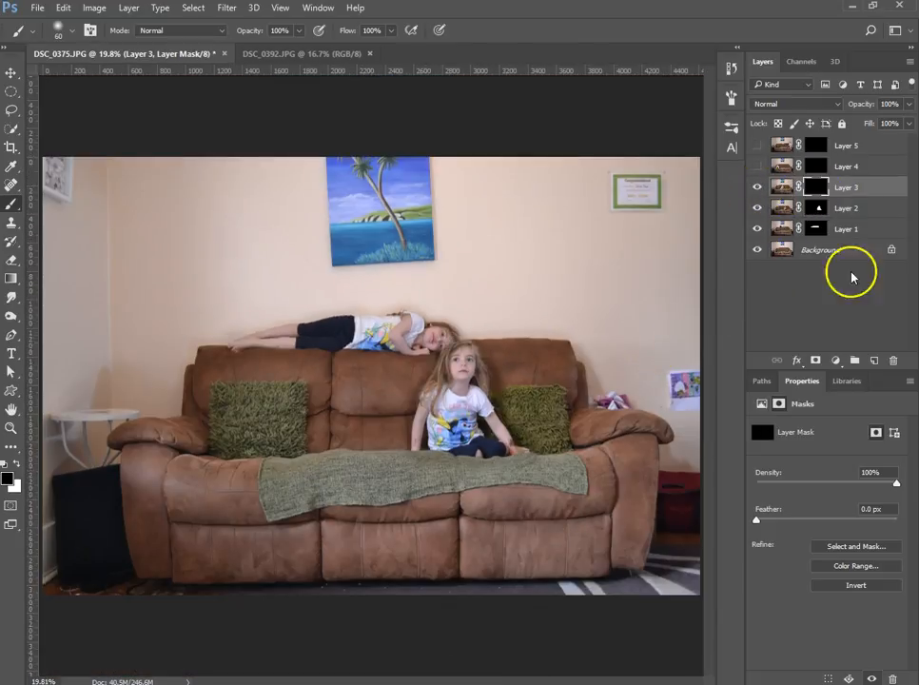
click(852, 585)
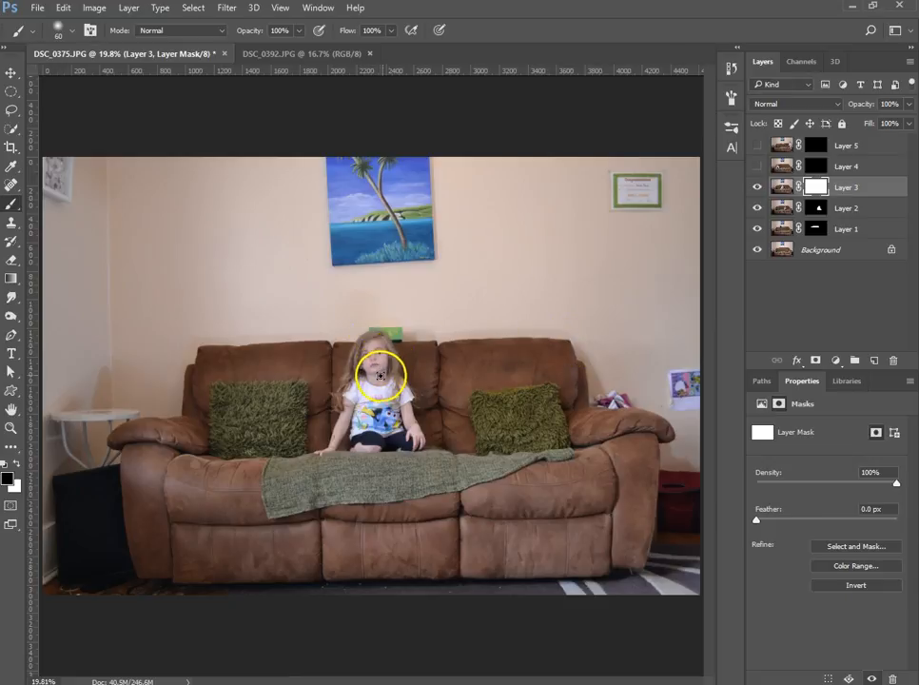
mouse_move(386, 357)
mouse_down()
mouse_move(324, 455)
mouse_move(368, 443)
mouse_move(424, 447)
mouse_move(397, 419)
mouse_move(414, 392)
mouse_move(378, 382)
mouse_move(373, 368)
mouse_move(389, 358)
mouse_move(389, 400)
mouse_move(369, 381)
mouse_move(356, 409)
mouse_move(365, 429)
mouse_move(386, 433)
mouse_move(377, 425)
mouse_move(365, 437)
mouse_move(394, 355)
mouse_move(382, 392)
mouse_up()
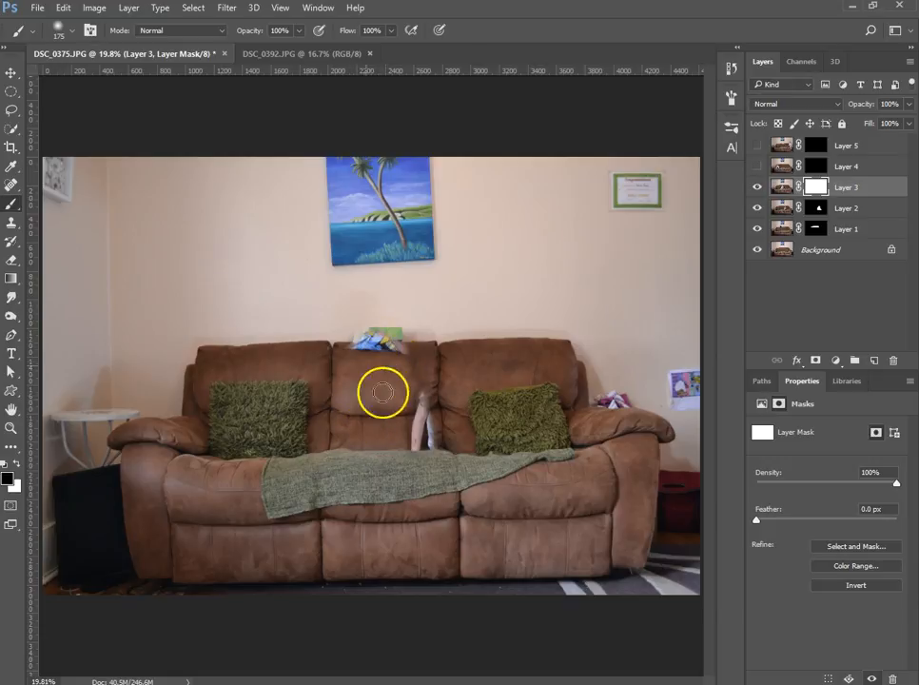
click(878, 587)
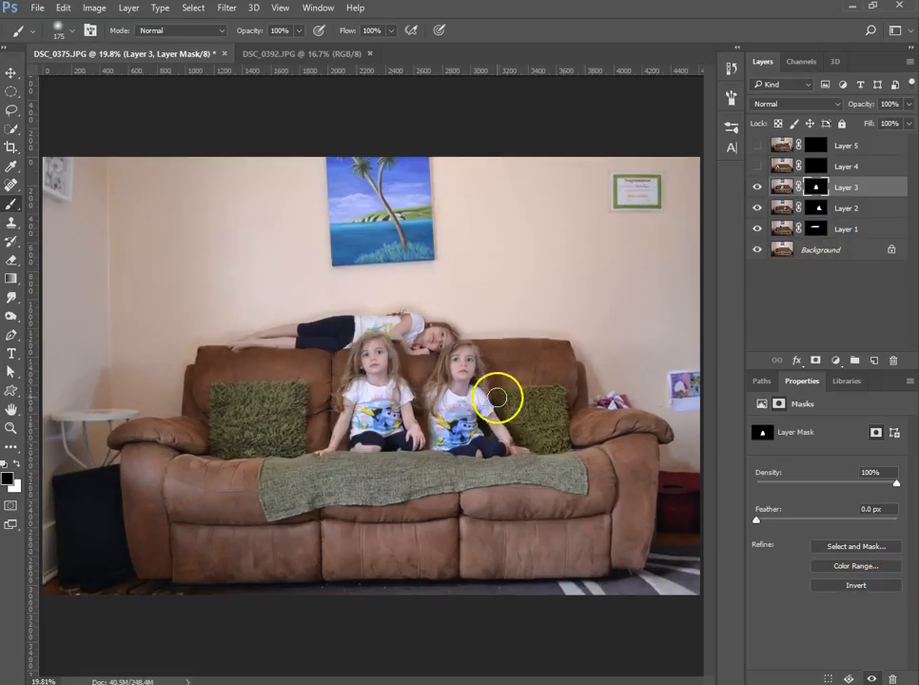
- Refine Layer 3's mask with a 90 px brush, painting black between the seated girls and above the middle girl's head, and white to restore her head
key(ctrl+plus)
key(ctrl+plus)
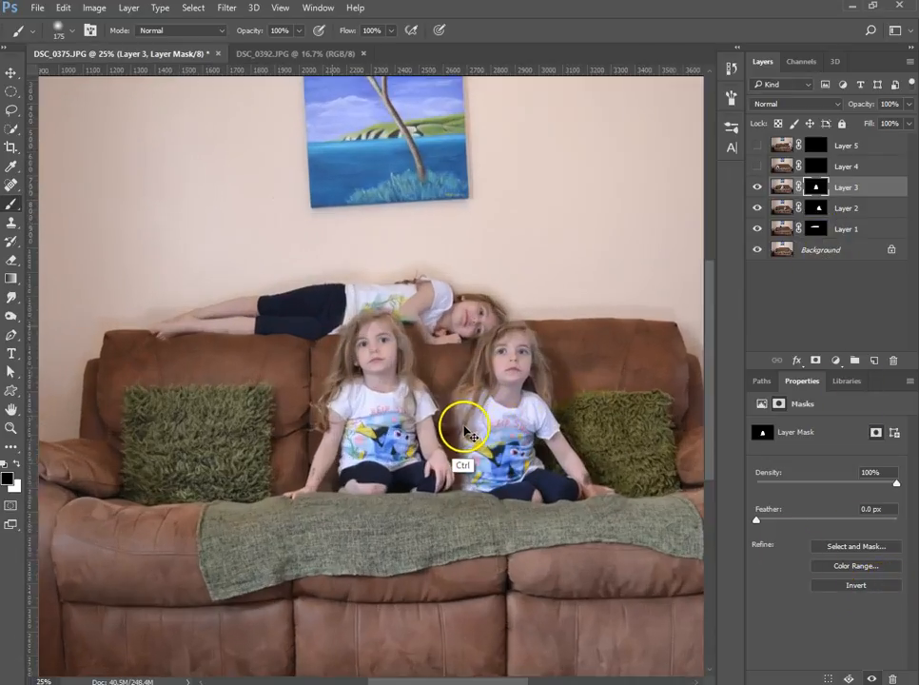
key(bracketleft)
key(bracketleft)
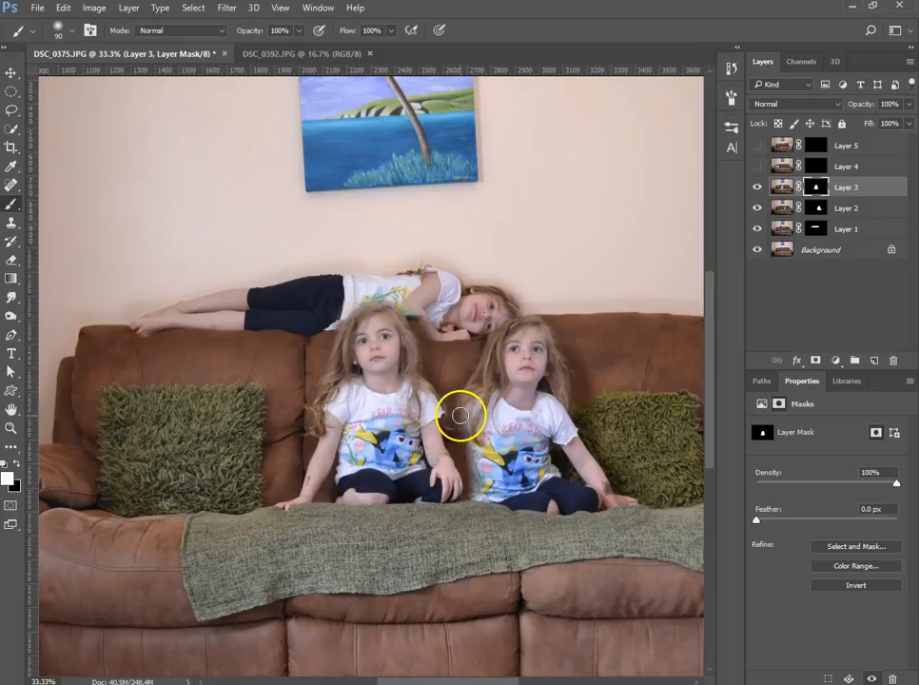
key(x)
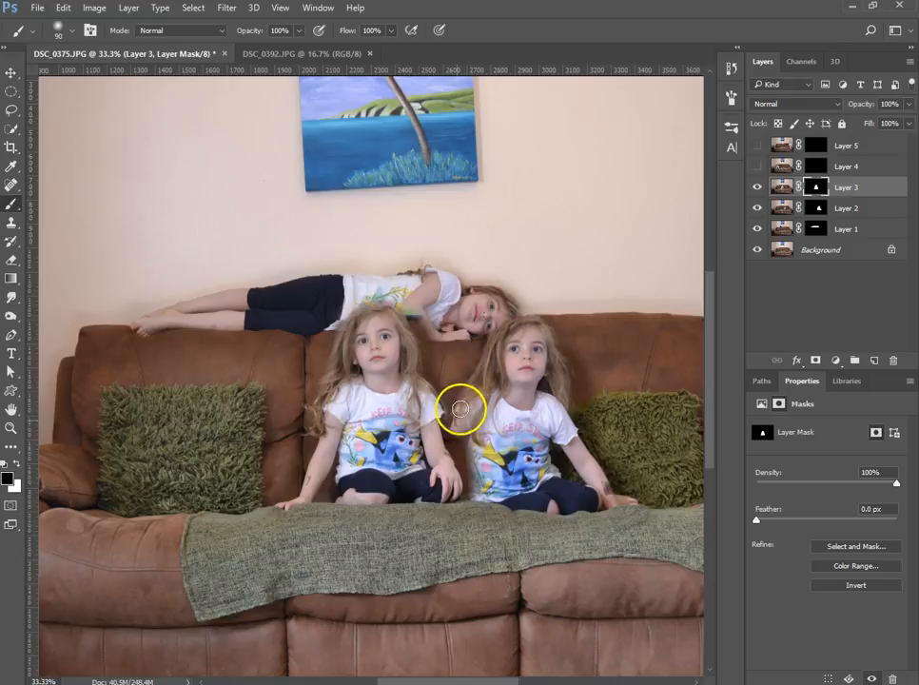
mouse_move(455, 425)
mouse_down()
mouse_move(468, 438)
mouse_move(475, 501)
mouse_up()
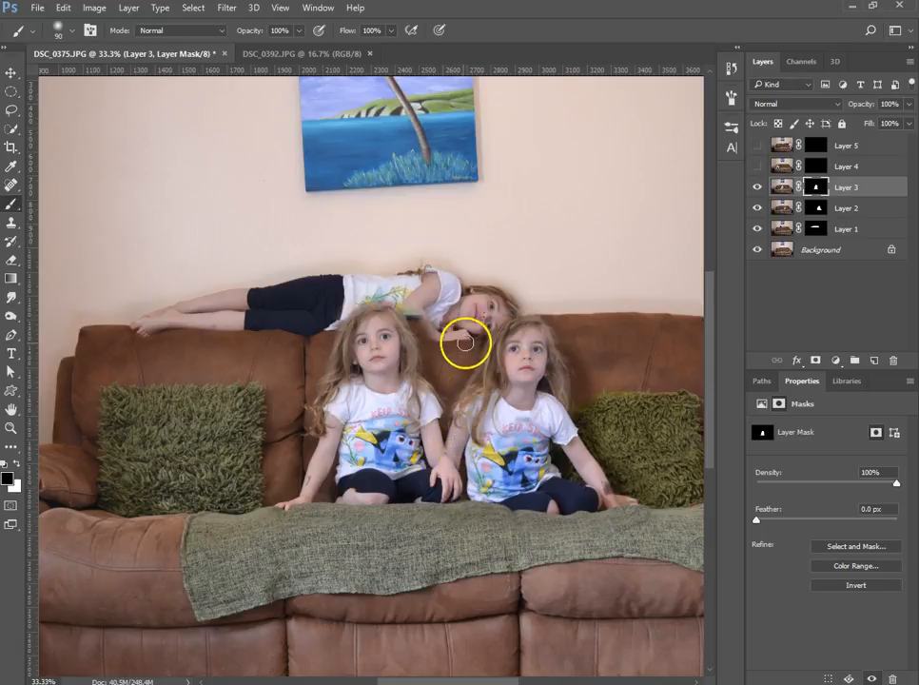
drag(411, 315, 427, 330)
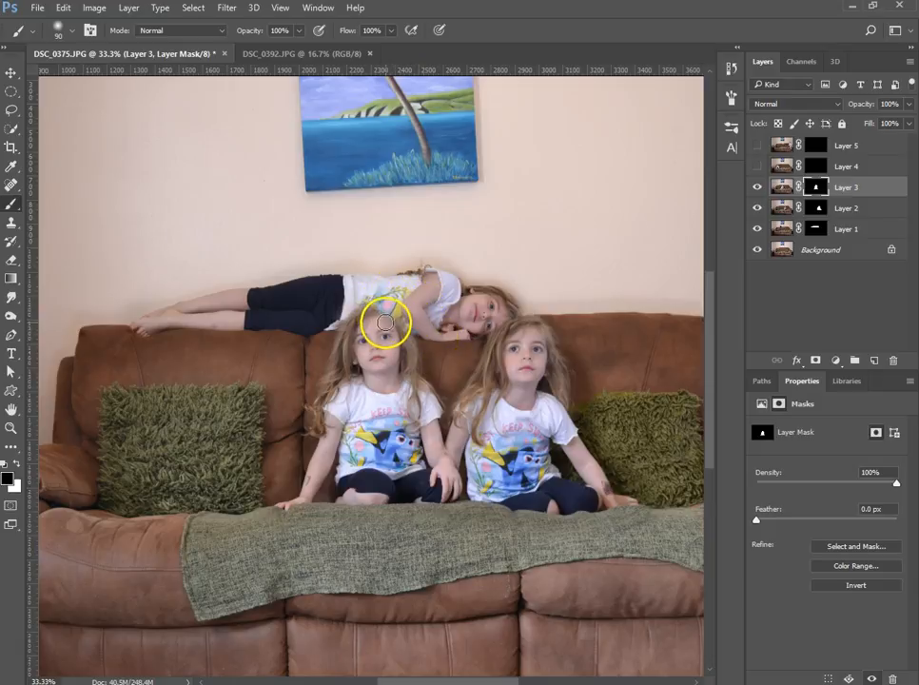
key(x)
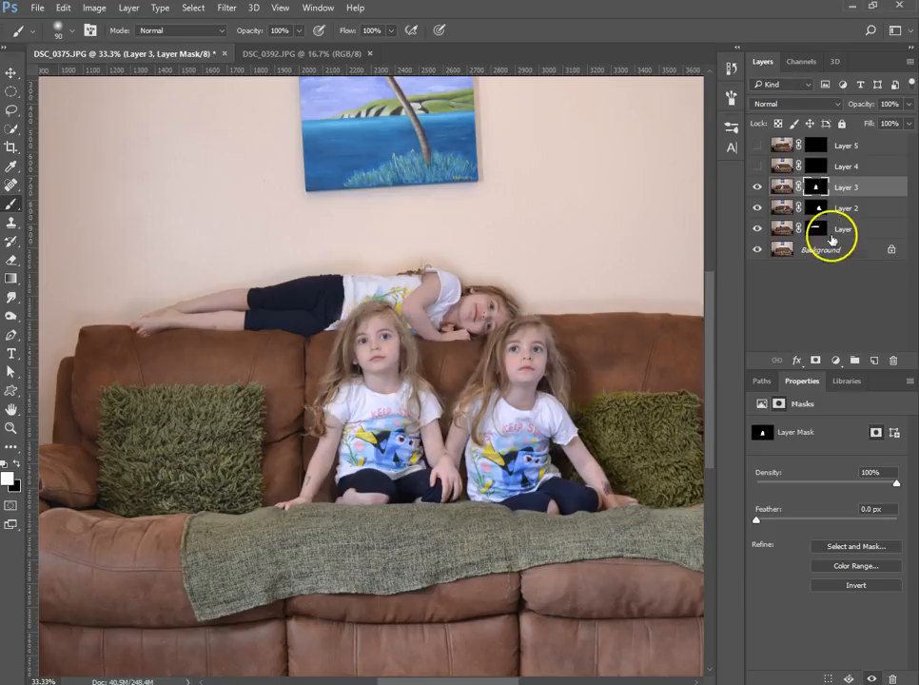
- Show Layer 4 and mask it to reveal only the girl on the left seat, inverting the mask before and after painting black at 90 px
click(758, 167)
click(815, 166)
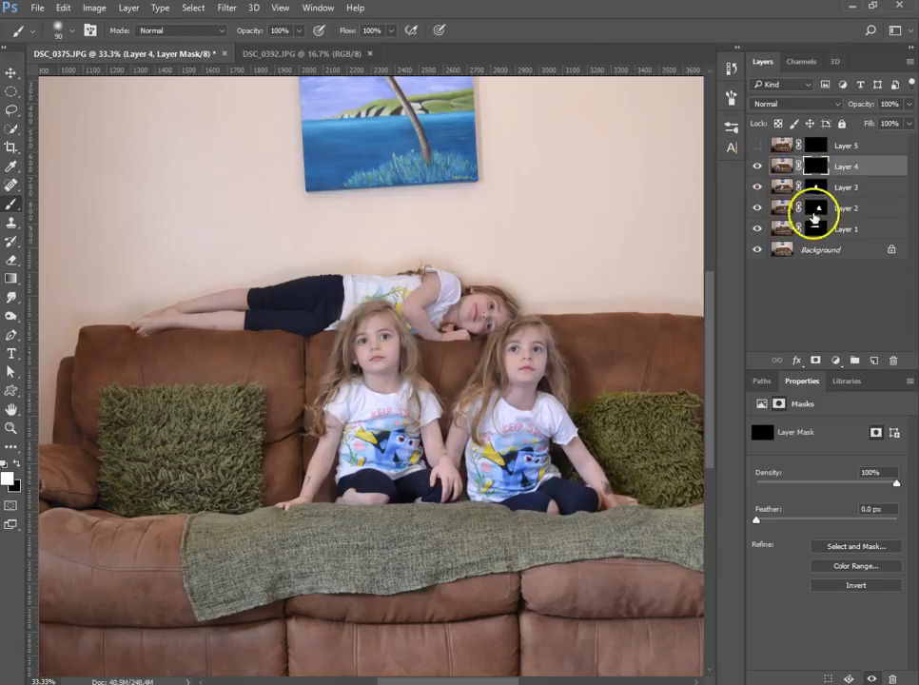
click(856, 586)
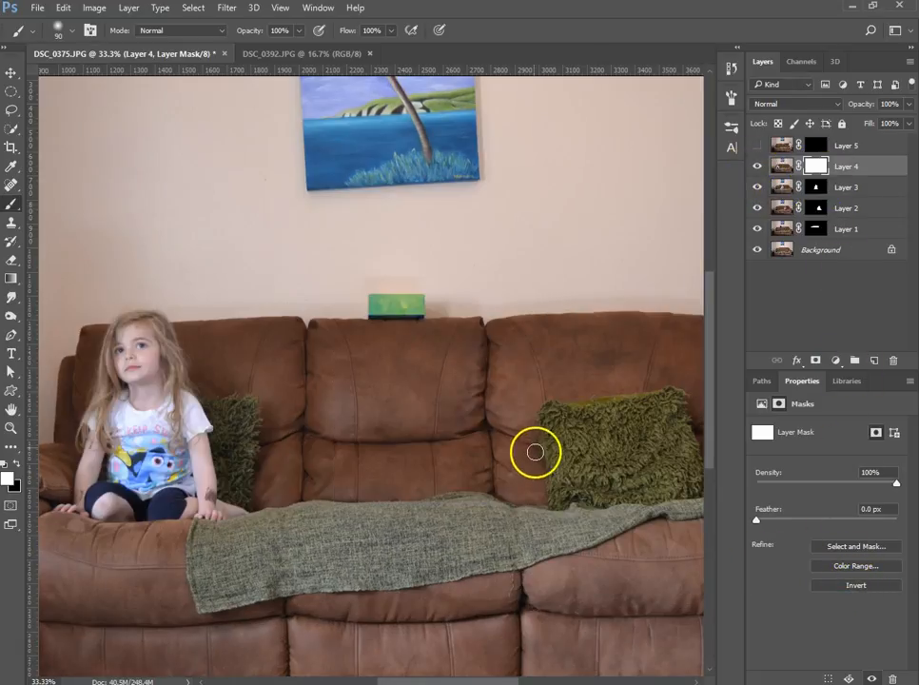
drag(307, 411, 437, 404)
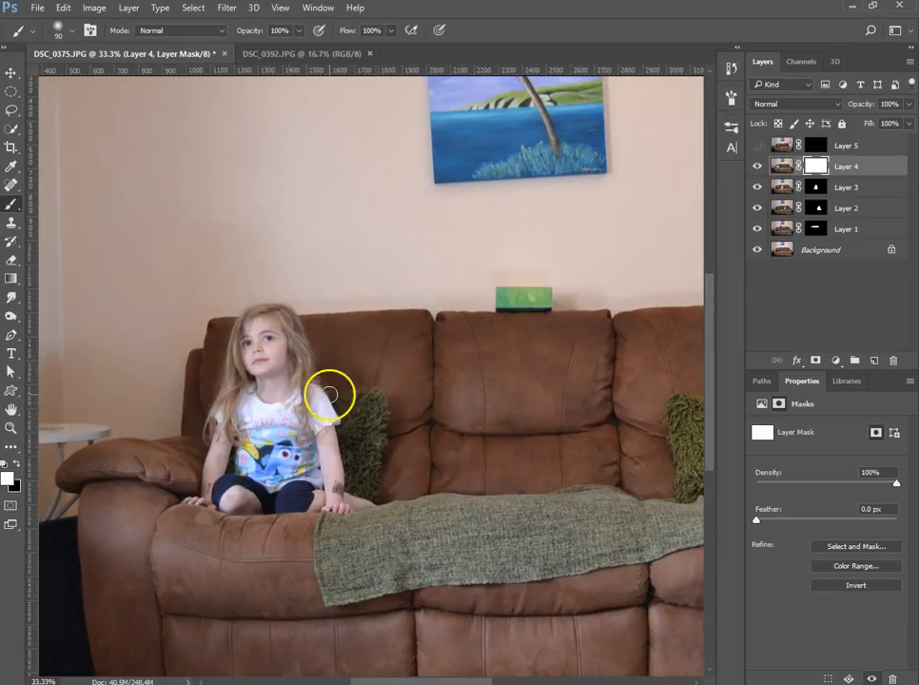
mouse_move(286, 355)
mouse_down()
mouse_move(282, 321)
mouse_move(248, 326)
mouse_move(234, 352)
mouse_move(246, 354)
mouse_move(251, 393)
mouse_move(279, 338)
mouse_move(274, 311)
mouse_move(297, 327)
mouse_move(292, 319)
mouse_move(313, 366)
mouse_move(295, 363)
mouse_move(291, 349)
mouse_move(323, 388)
mouse_move(329, 439)
mouse_move(335, 420)
mouse_move(328, 411)
mouse_move(336, 487)
mouse_move(343, 478)
mouse_move(338, 500)
mouse_move(366, 504)
mouse_move(378, 432)
mouse_move(350, 444)
mouse_move(339, 430)
mouse_move(353, 475)
mouse_move(357, 462)
mouse_move(319, 399)
mouse_move(238, 393)
mouse_move(222, 382)
mouse_move(209, 482)
mouse_move(192, 501)
mouse_move(223, 505)
mouse_move(231, 493)
mouse_move(208, 472)
mouse_move(220, 438)
mouse_move(233, 427)
mouse_move(237, 446)
mouse_move(252, 431)
mouse_move(252, 407)
mouse_move(260, 436)
mouse_move(295, 448)
mouse_move(321, 479)
mouse_move(321, 496)
mouse_move(279, 502)
mouse_move(268, 461)
mouse_move(242, 483)
mouse_move(252, 516)
mouse_up()
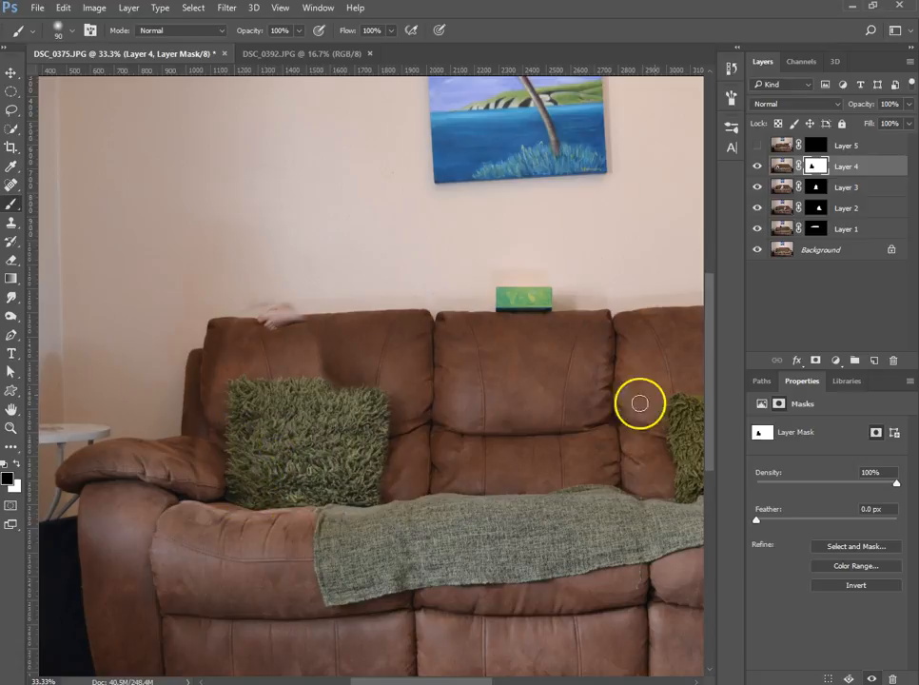
click(859, 585)
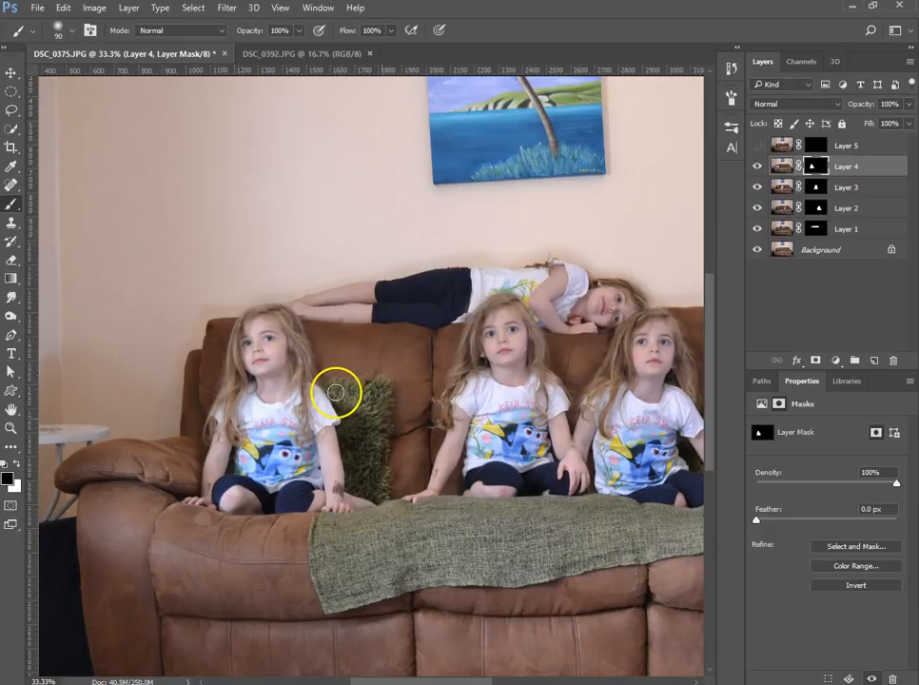
- Paint black on Layer 4's mask along the green cushion's edge beside the girl on the left seat
drag(336, 392, 369, 417)
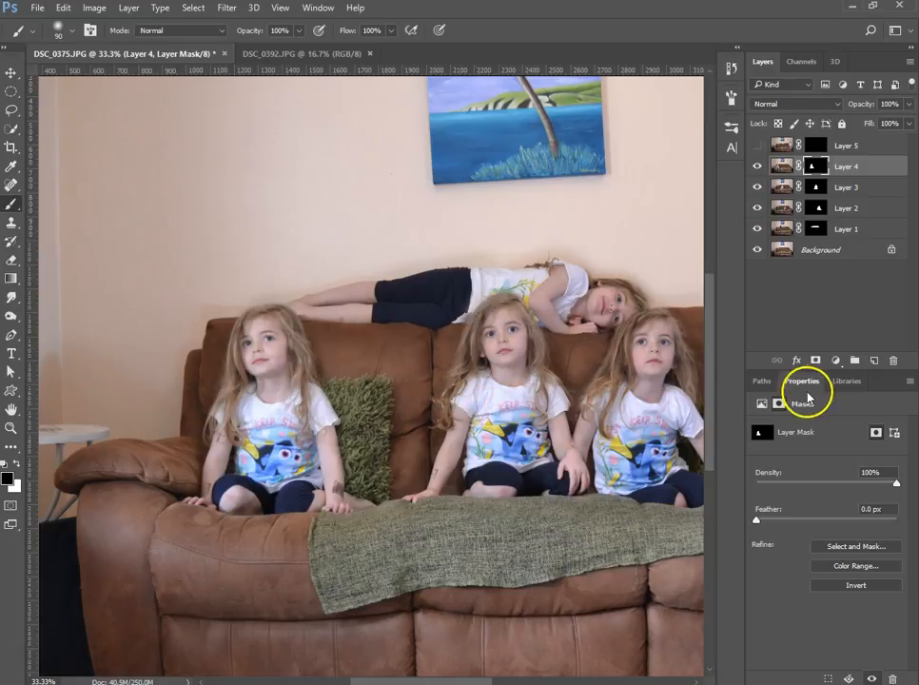
key(ctrl+0)
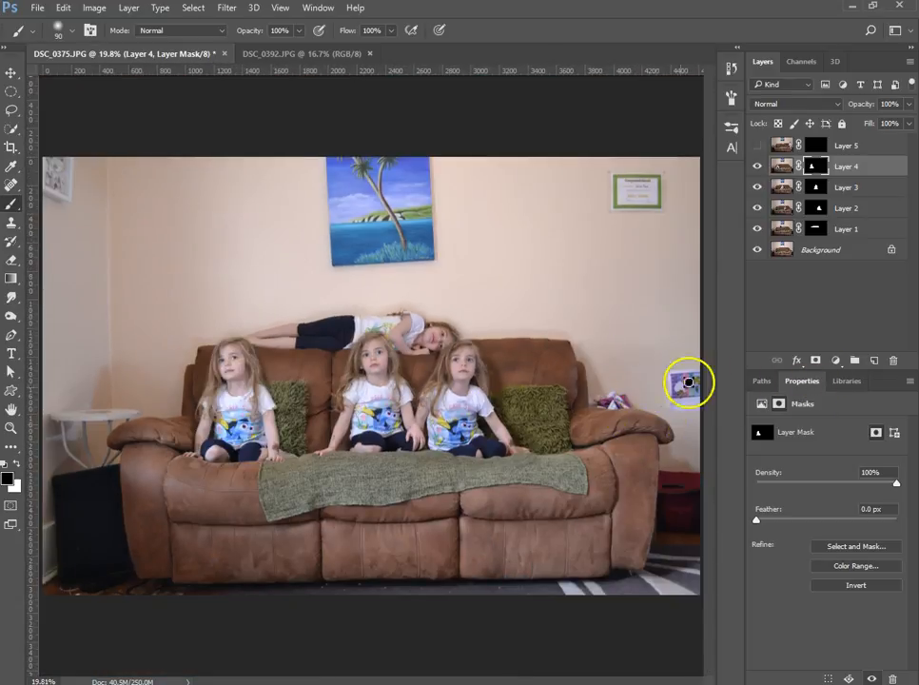
- Show Layer 5 and mask it to reveal only the girl on the sofa's right arm, inverting the mask before and after painting black at 175 px
click(823, 146)
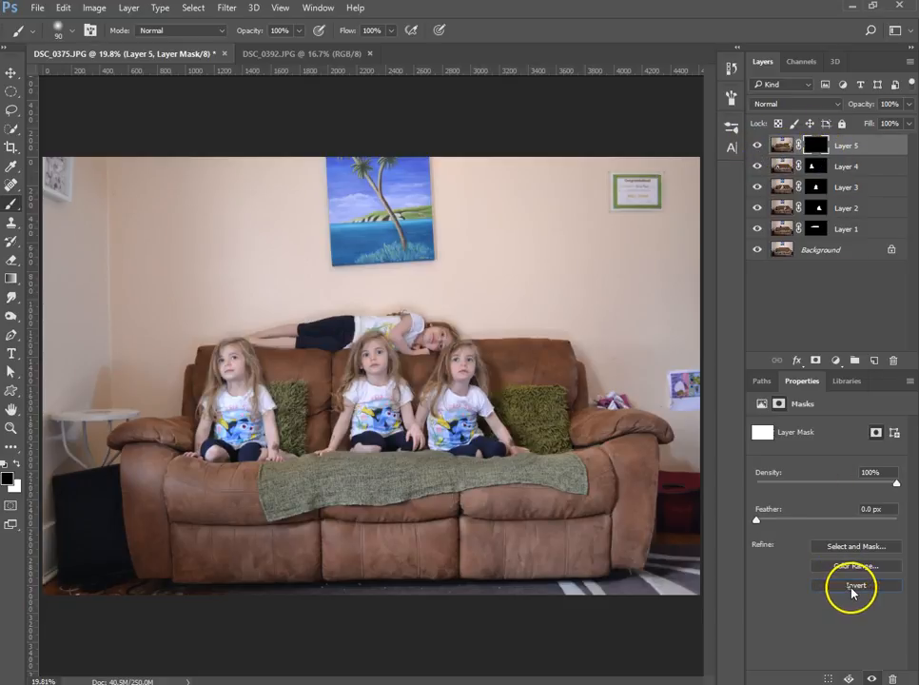
click(854, 585)
key(ctrl+plus)
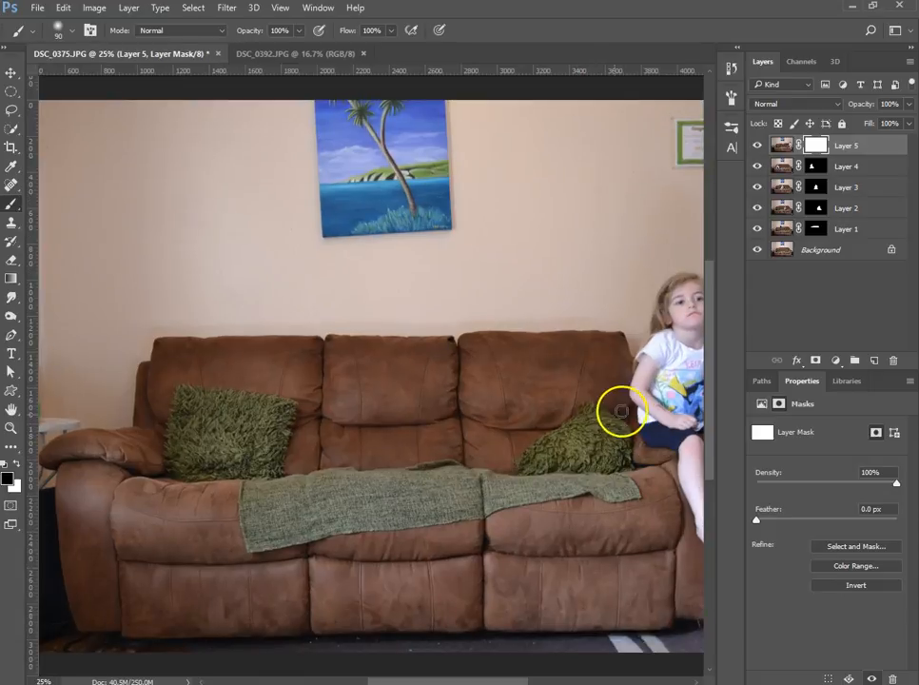
drag(615, 410, 396, 368)
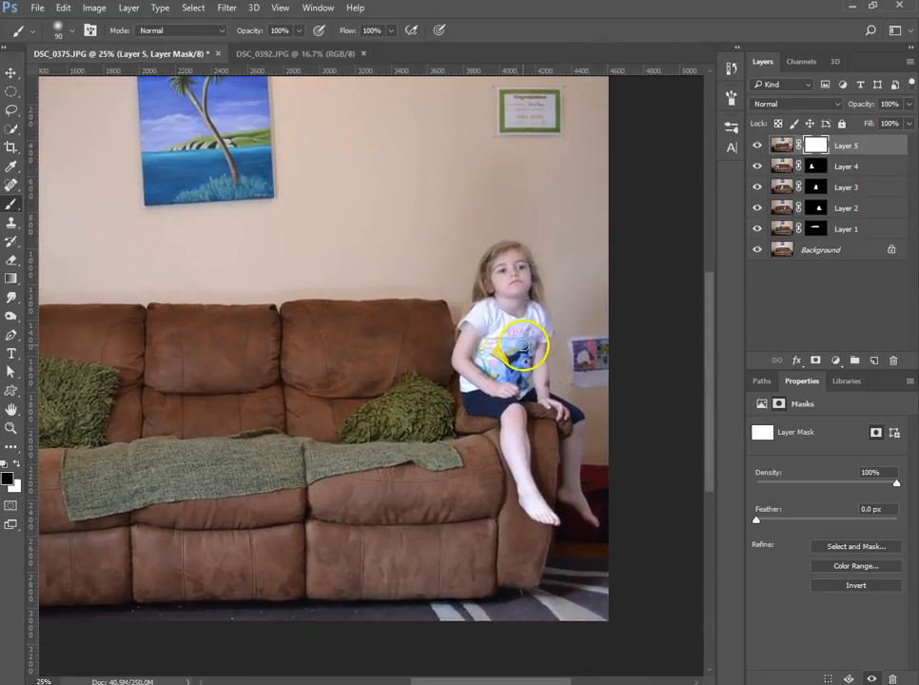
mouse_move(518, 292)
mouse_down()
mouse_move(522, 252)
mouse_move(507, 247)
mouse_move(470, 338)
mouse_move(485, 374)
mouse_move(471, 386)
mouse_move(476, 402)
mouse_move(514, 407)
mouse_move(523, 421)
mouse_move(518, 446)
mouse_move(508, 427)
mouse_move(542, 515)
mouse_move(544, 488)
mouse_move(594, 517)
mouse_move(587, 440)
mouse_move(576, 452)
mouse_move(571, 423)
mouse_move(560, 442)
mouse_move(555, 437)
mouse_move(544, 336)
mouse_move(521, 338)
mouse_move(538, 277)
mouse_move(548, 376)
mouse_move(530, 363)
mouse_move(528, 323)
mouse_move(517, 396)
mouse_move(504, 376)
mouse_move(508, 341)
mouse_move(497, 373)
mouse_move(500, 338)
mouse_move(479, 357)
mouse_move(493, 394)
mouse_move(484, 407)
mouse_move(477, 377)
mouse_move(559, 405)
mouse_move(530, 414)
mouse_up()
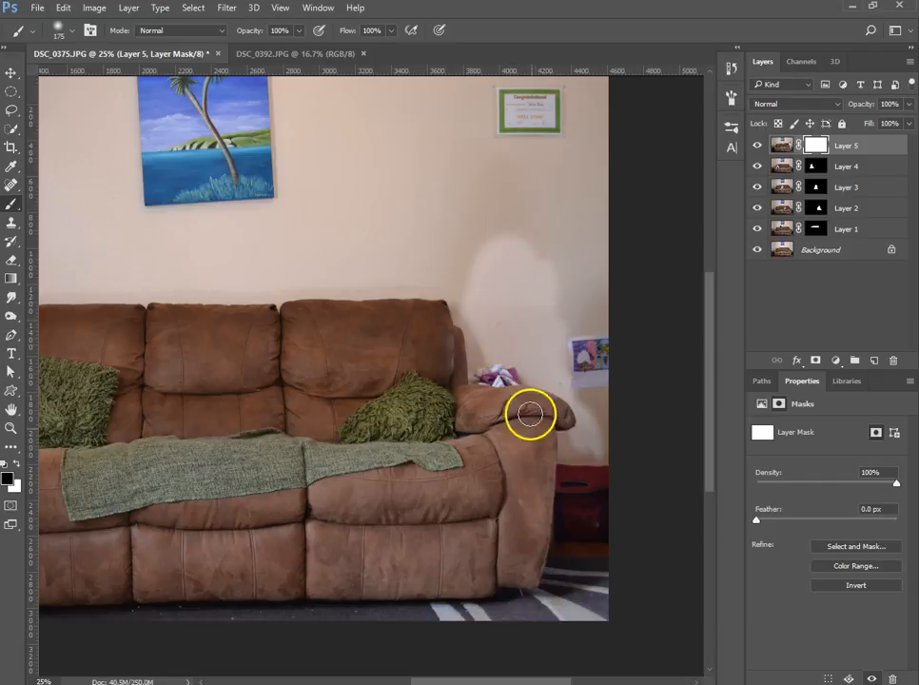
click(867, 586)
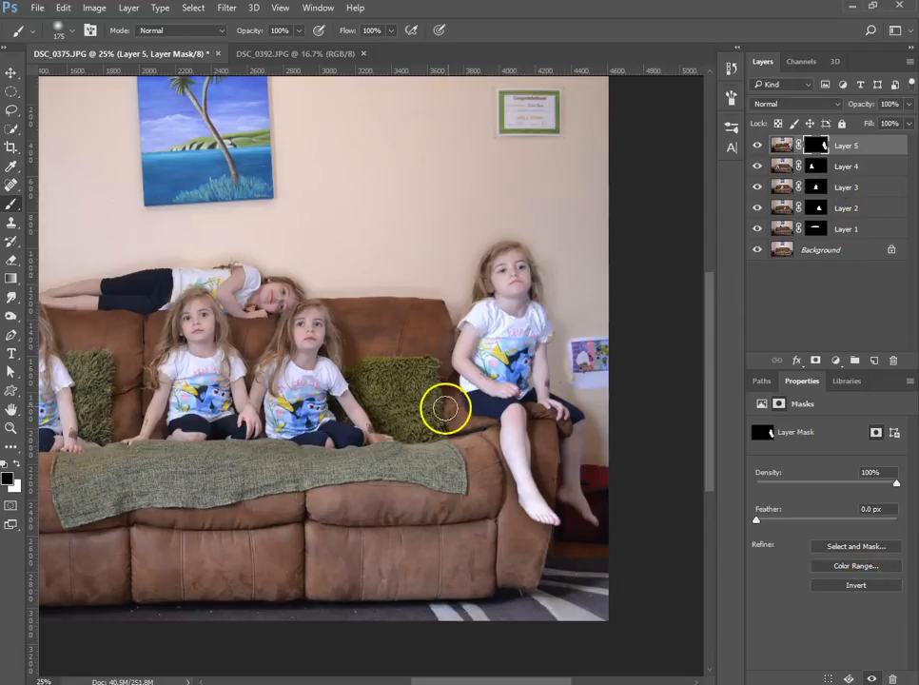
key(ctrl+0)
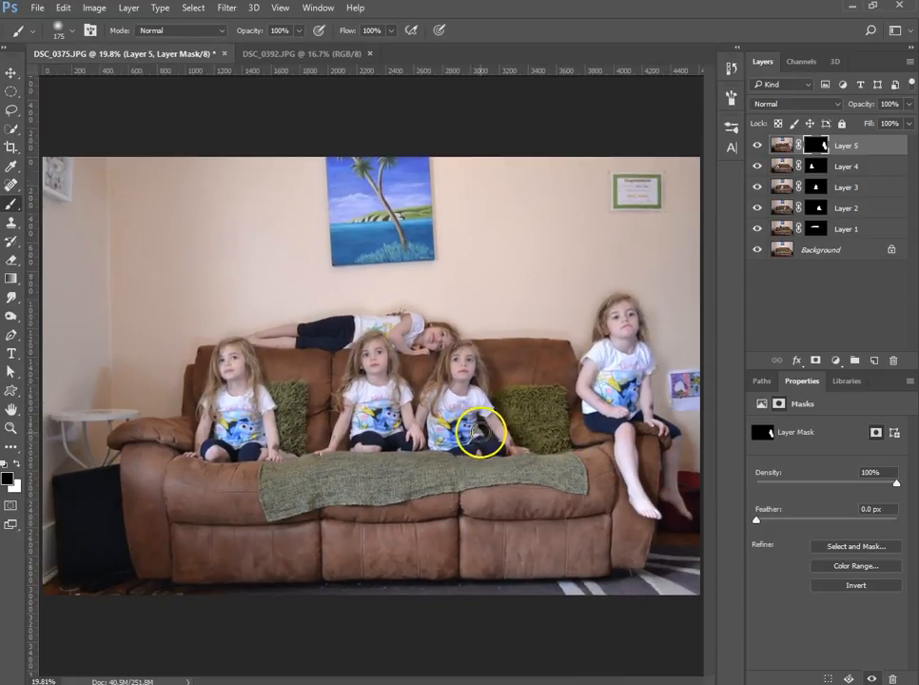